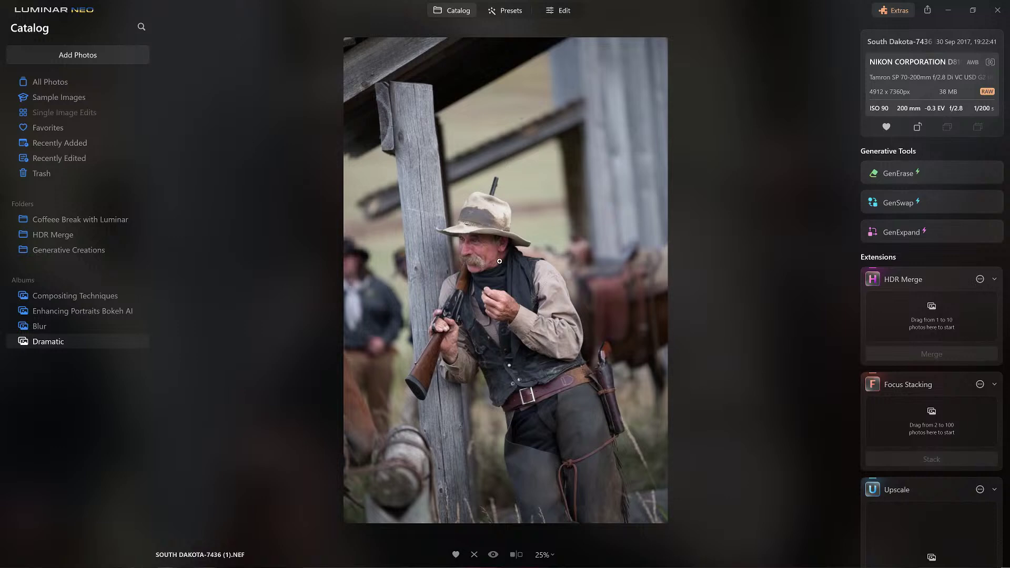
Step: Open the portrait in Edit and review its existing Develop edits
left_click(571, 11)
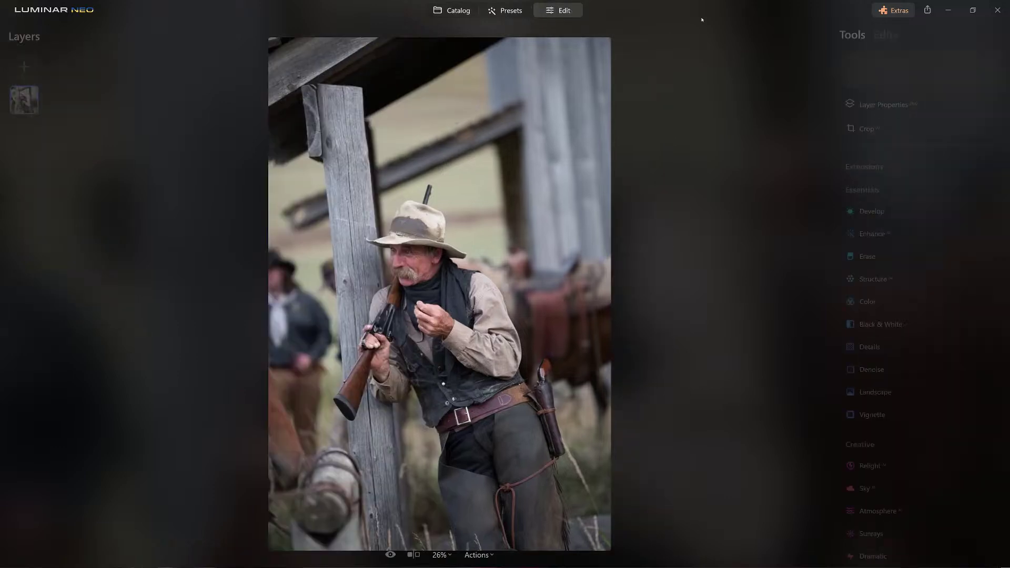
left_click(886, 35)
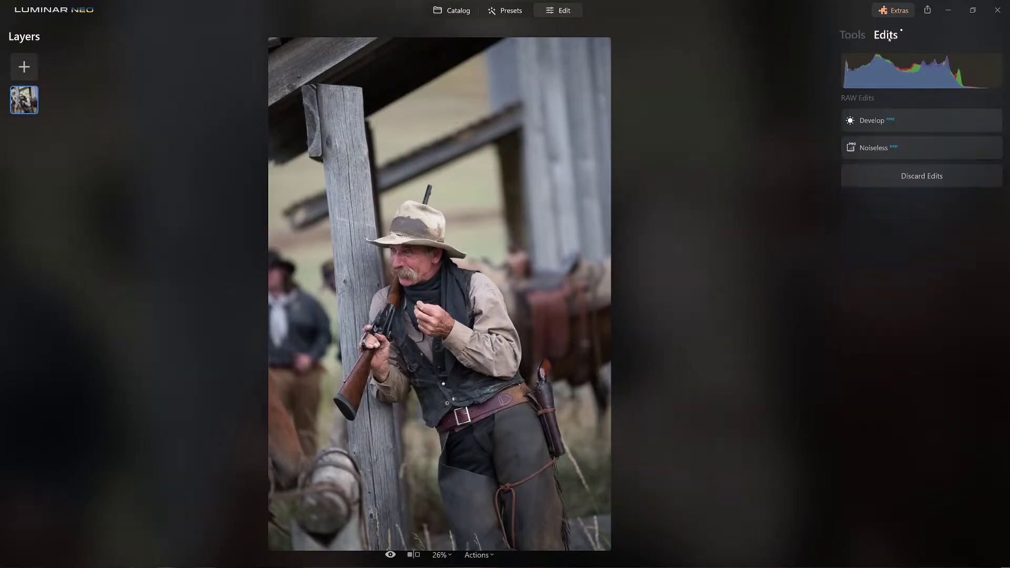
left_click(914, 124)
left_click(915, 124)
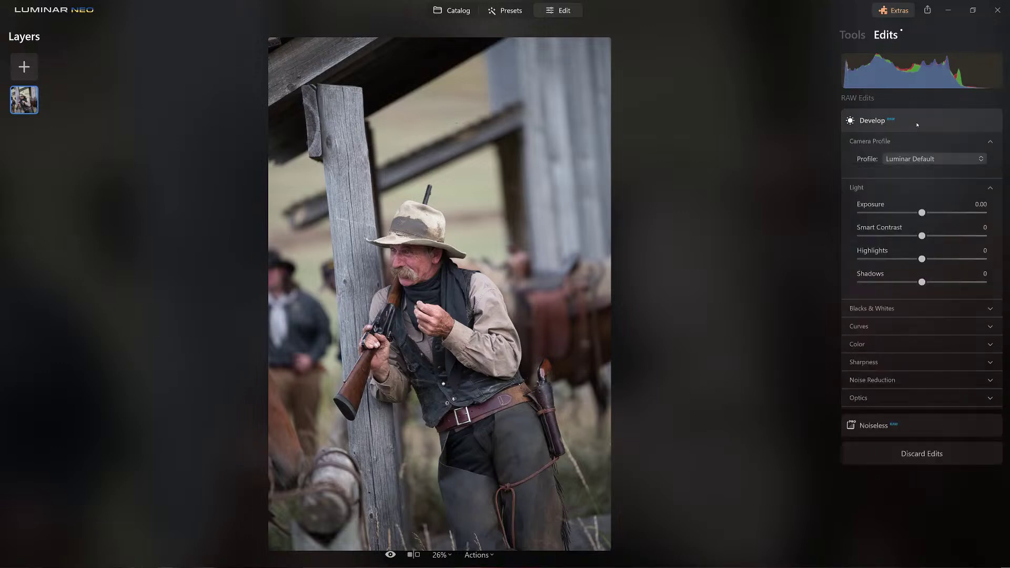
left_click(852, 36)
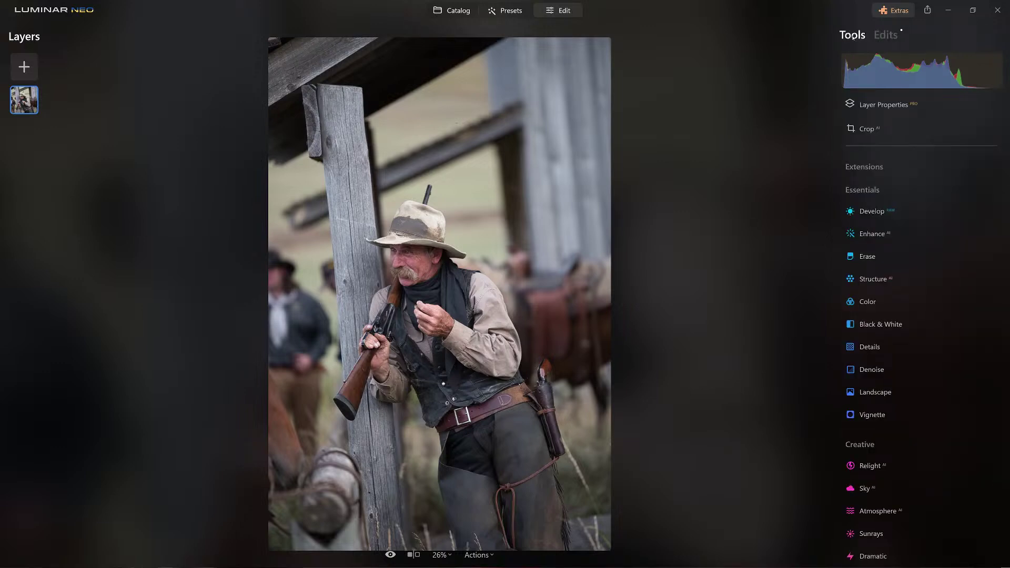
Step: Apply the Dramatic touch preset from My Presets at full strength of 100
left_click(506, 16)
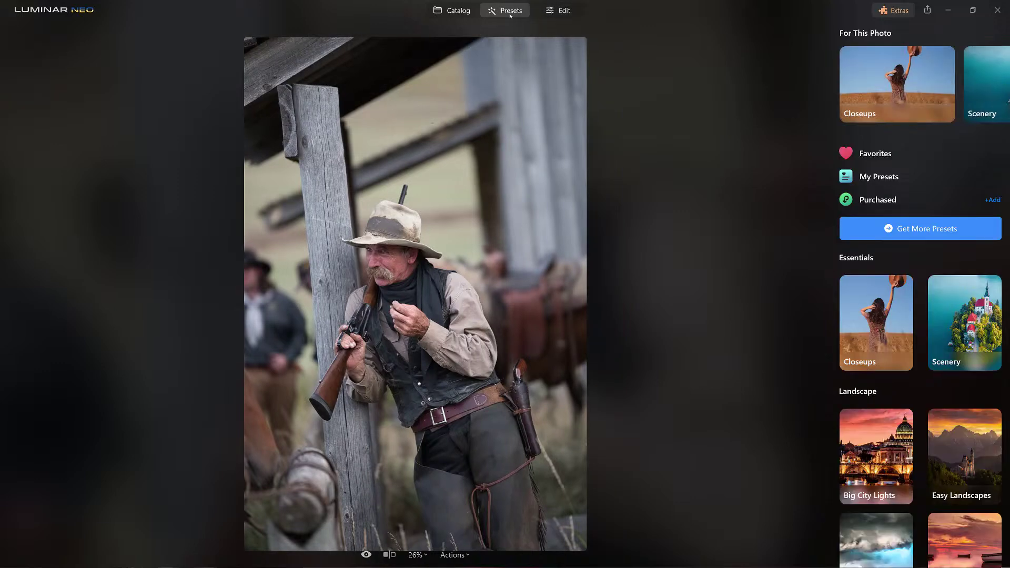
left_click(887, 183)
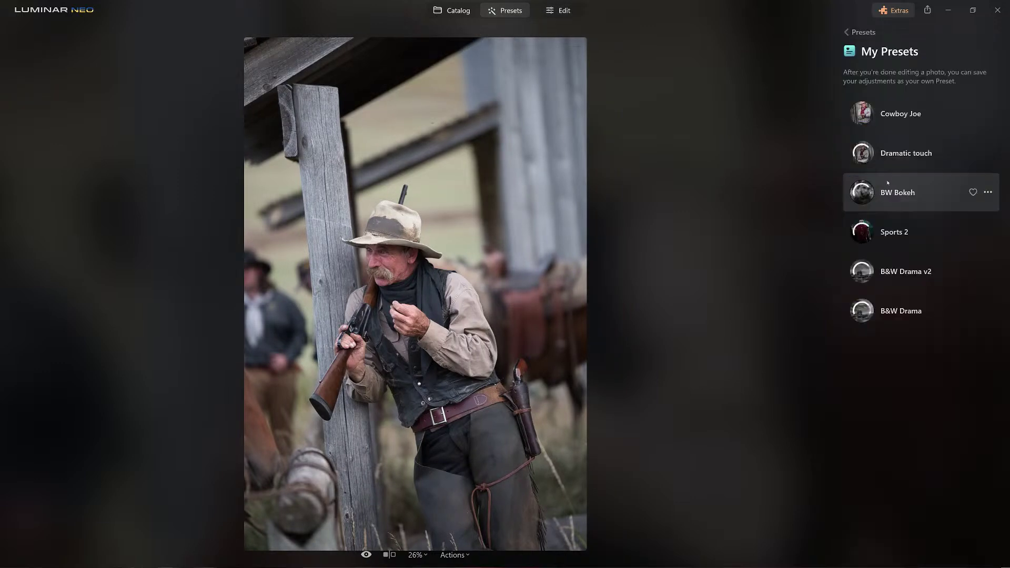
left_click(902, 154)
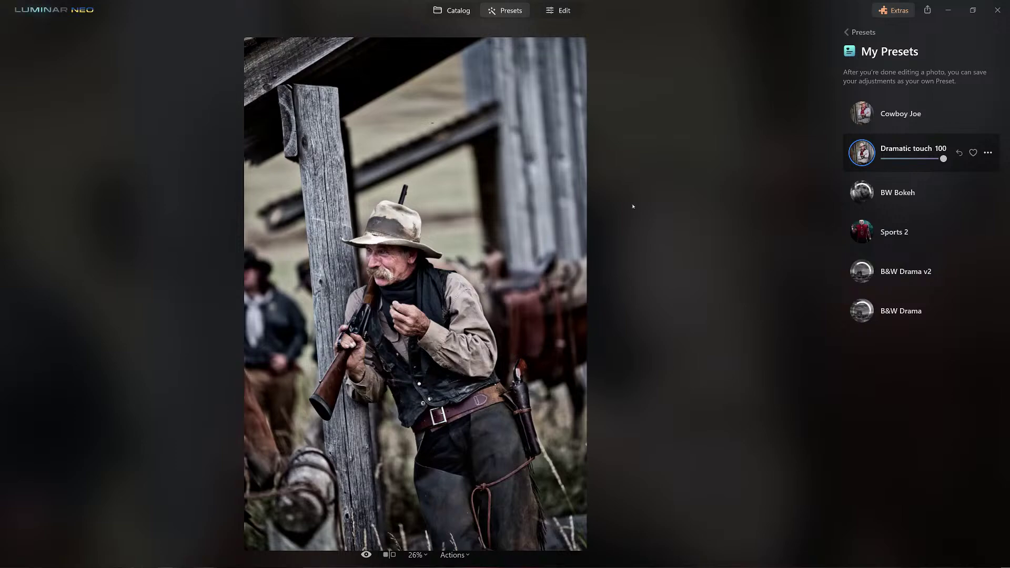
scroll(395, 293, "up", 2)
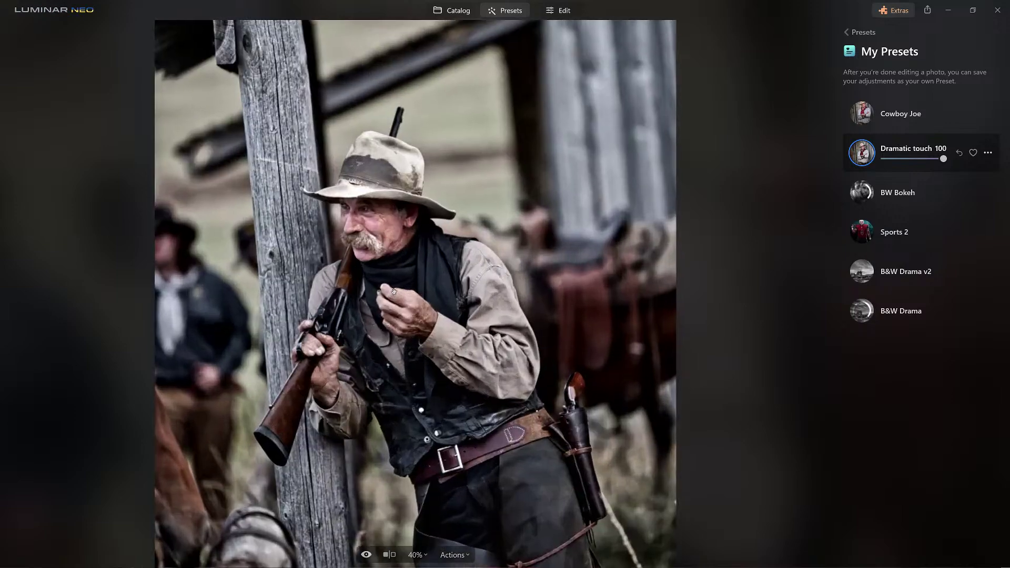
scroll(394, 291, "up", 2)
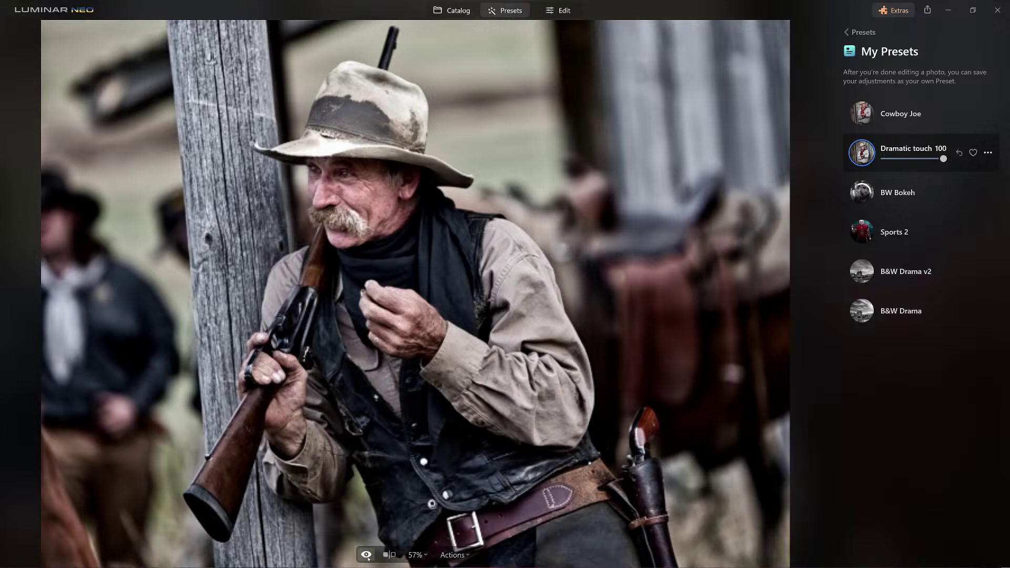
Step: Compare the preset look against the original, then go back to the catalog grid
left_click(367, 556)
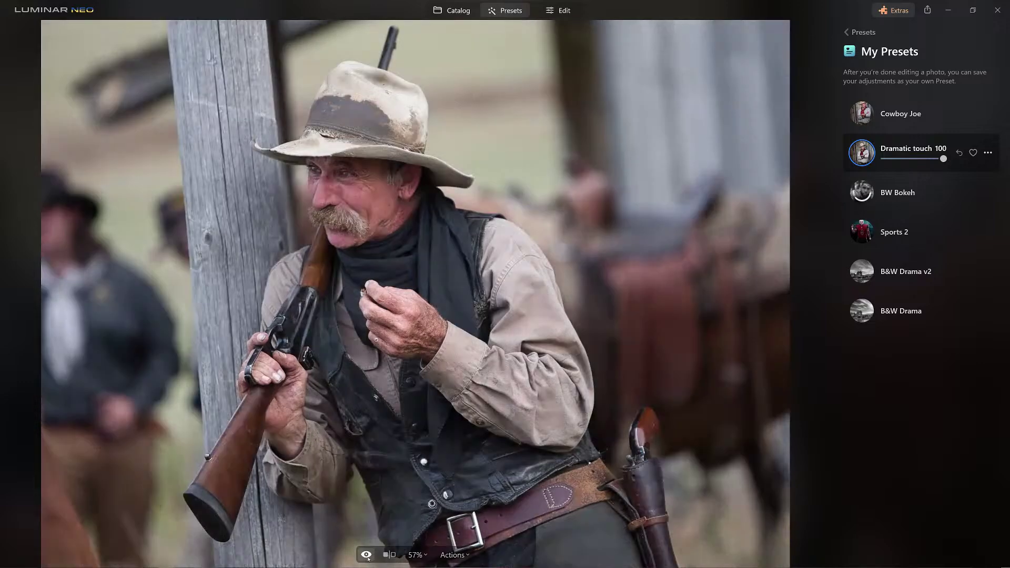
left_click(367, 557)
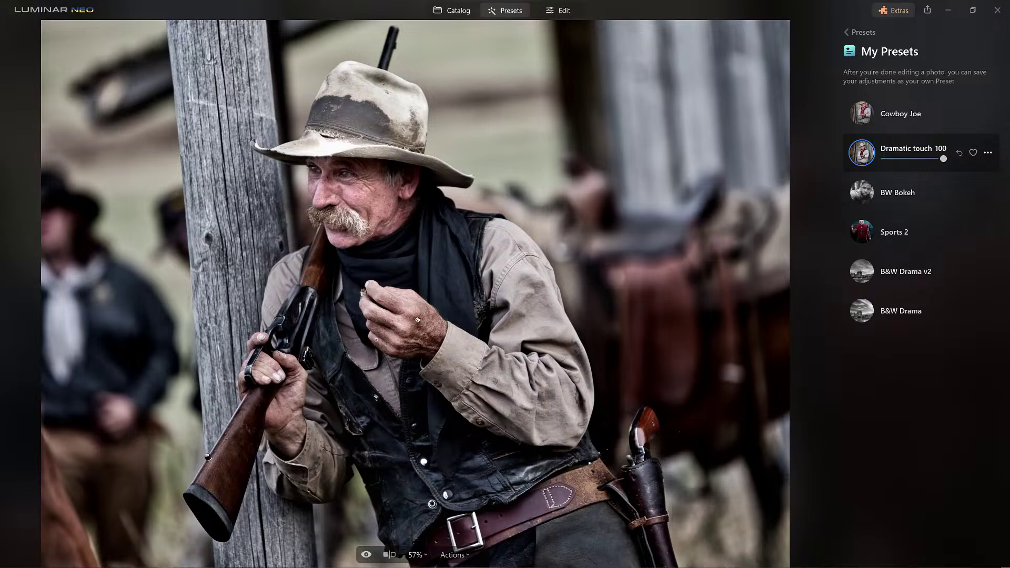
key("g")
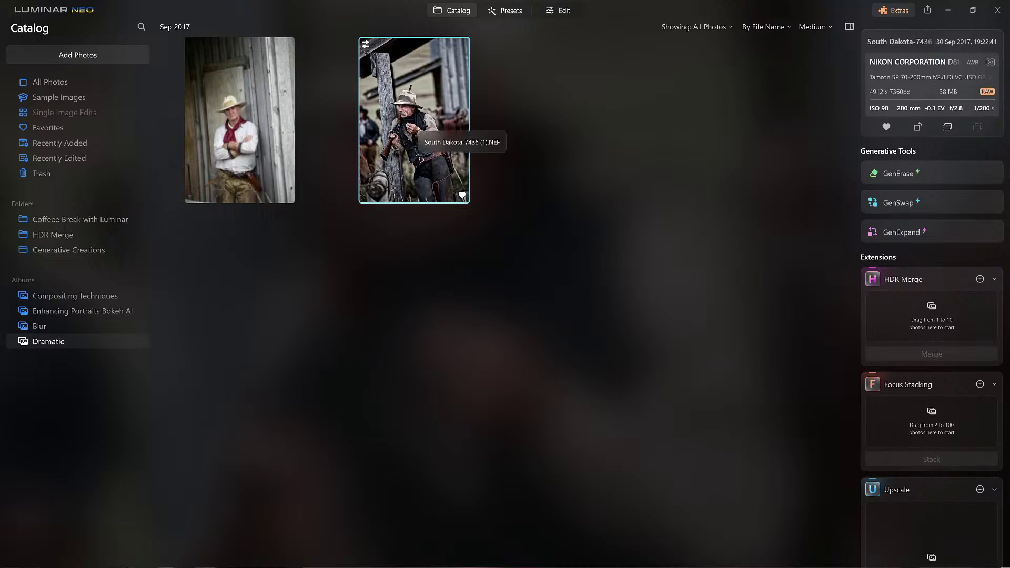
Step: Discard all edits on the cowboy portrait from the Edits tab
left_click(560, 10)
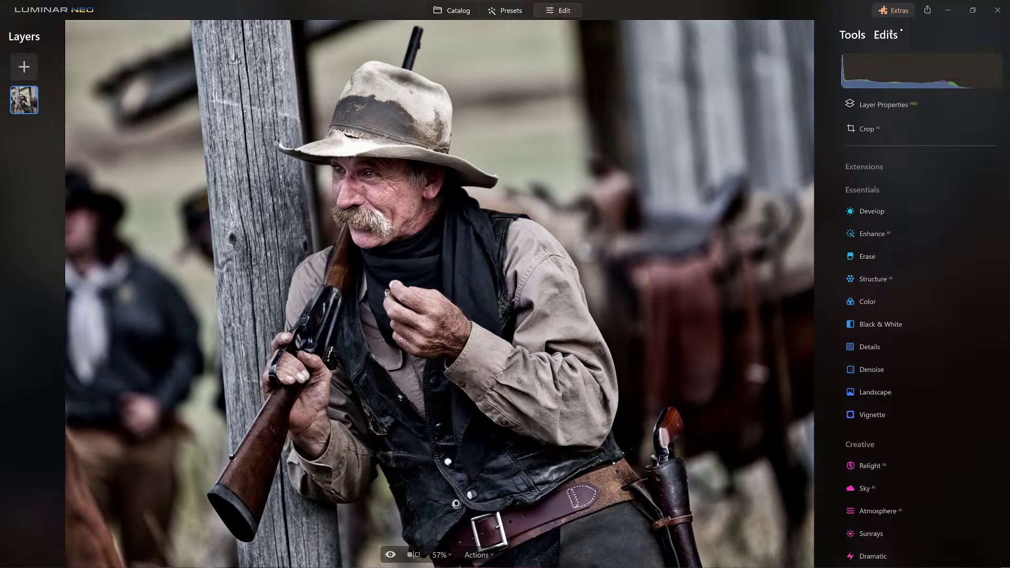
left_click(887, 34)
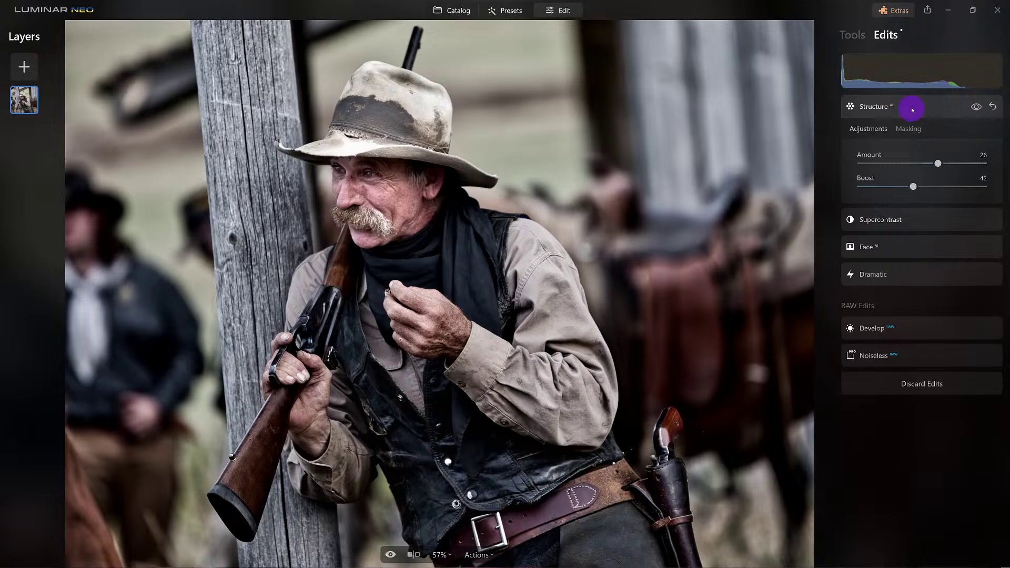
left_click(935, 385)
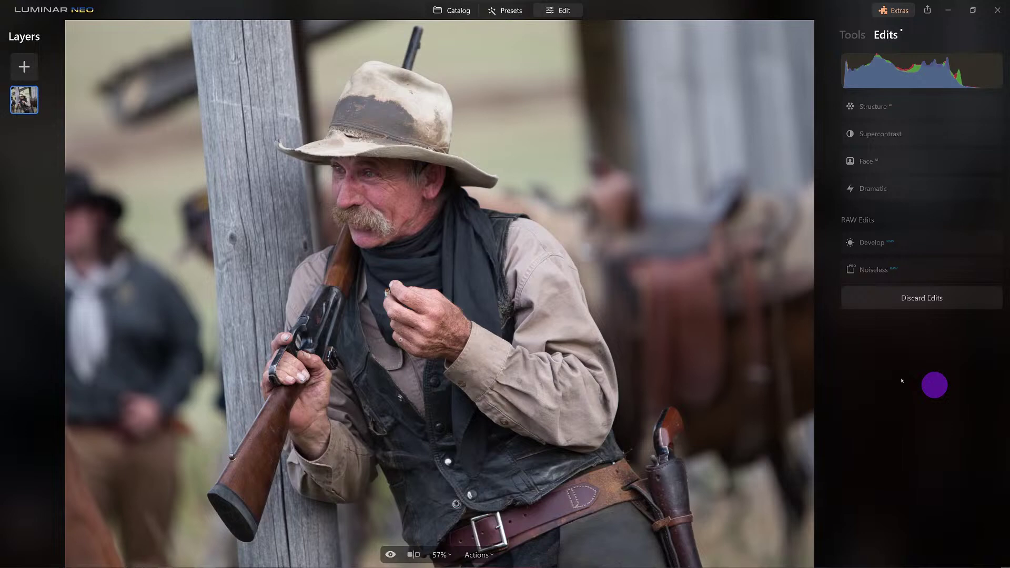
left_click(847, 35)
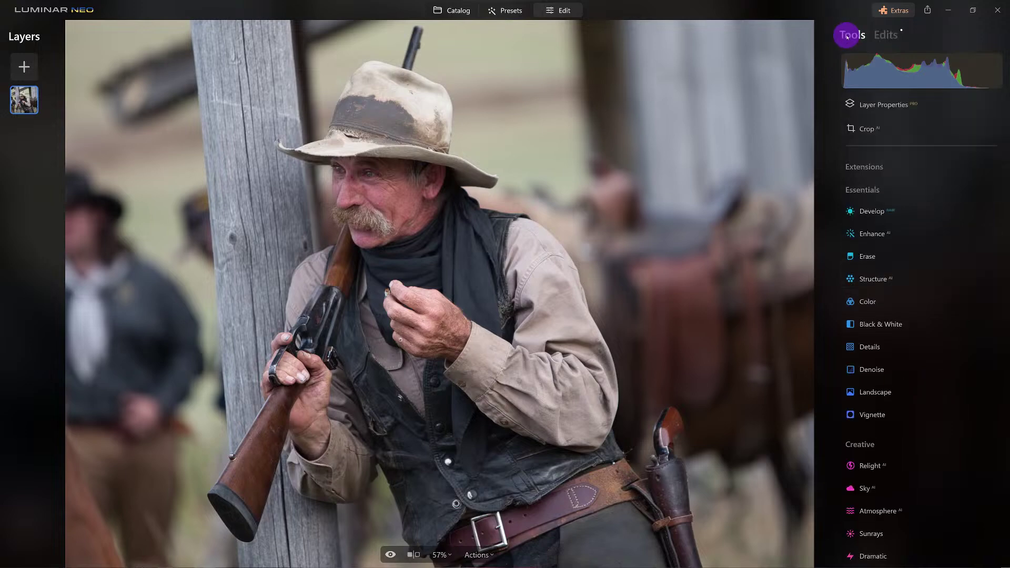
Step: Set Smart Contrast 29, Highlights -66, Shadows 23, Whites 8 and Blacks -17 in Develop
left_click(875, 211)
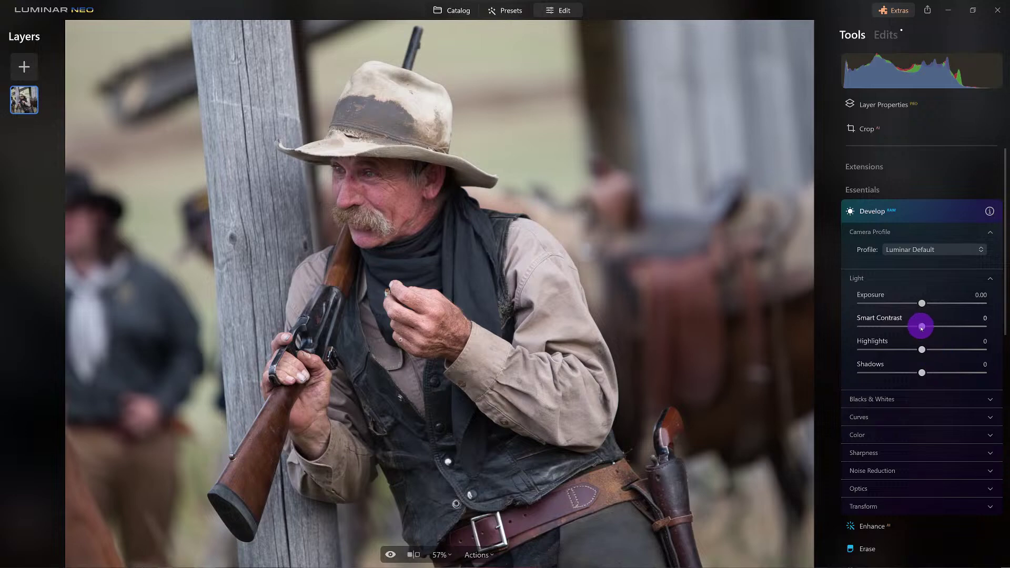
left_click_drag(921, 328, 940, 327)
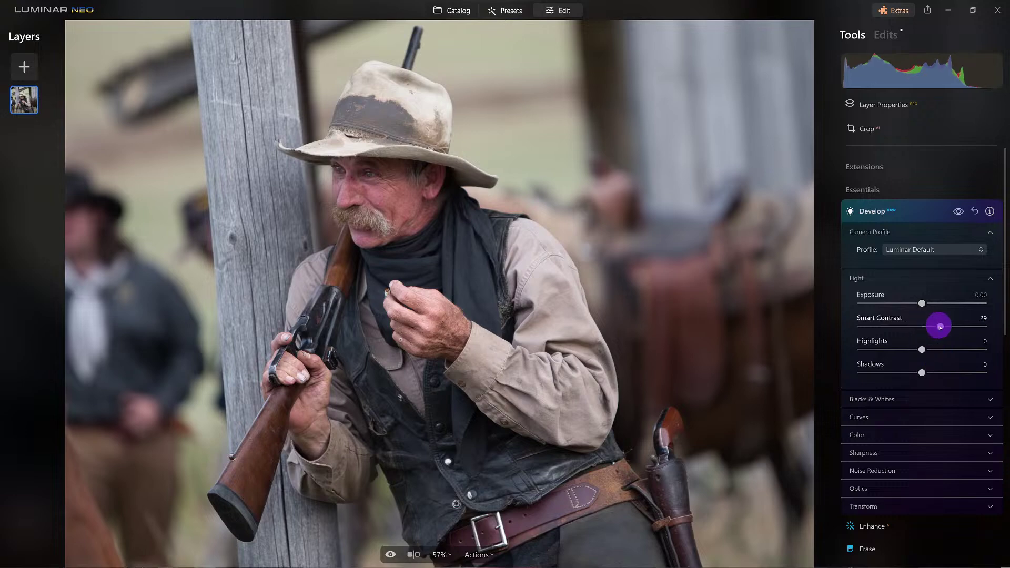
left_click_drag(929, 375, 880, 357)
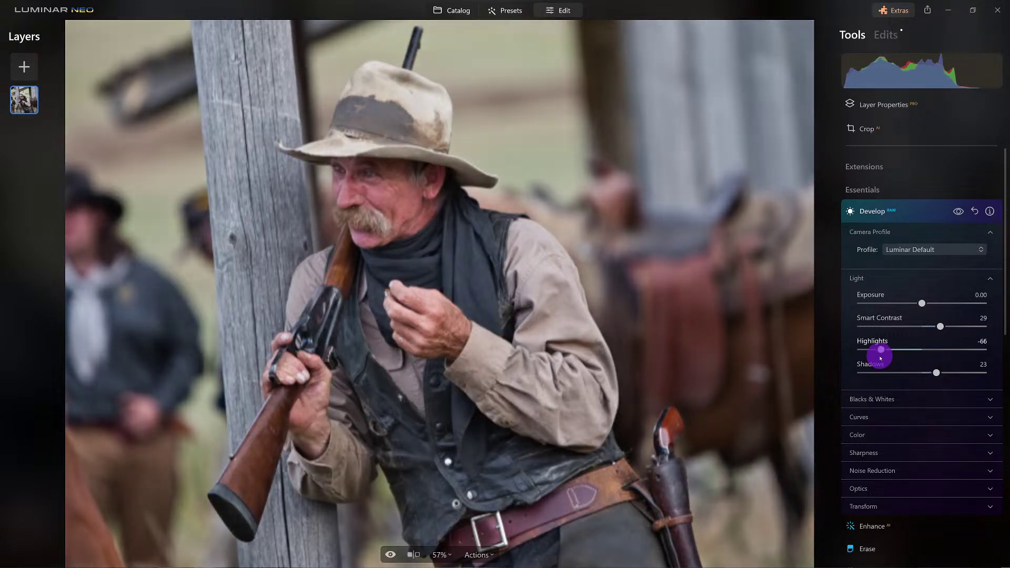
scroll(389, 314, "down", 5)
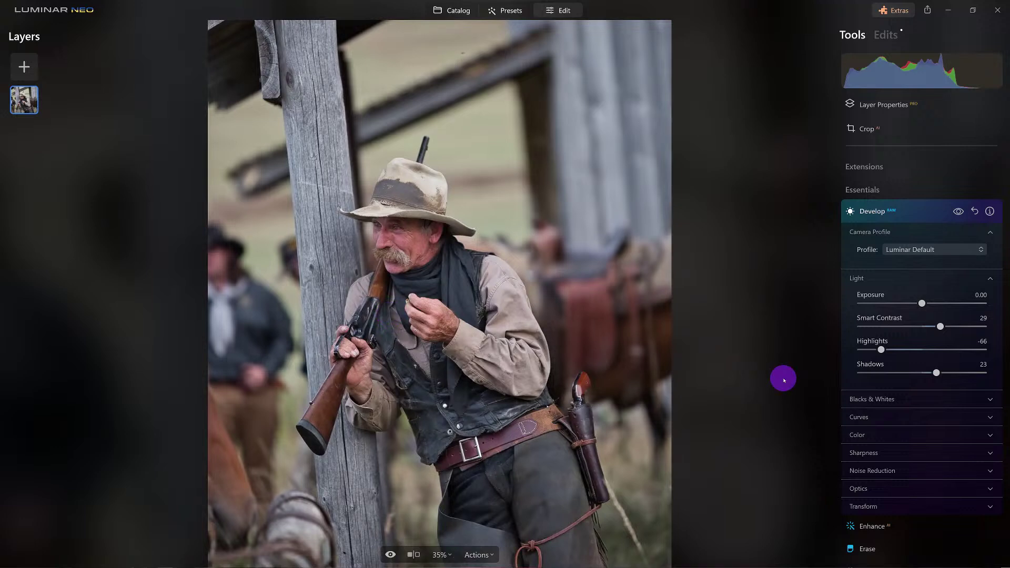
left_click(914, 399)
left_click_drag(923, 448, 913, 451)
left_click_drag(920, 423, 928, 427)
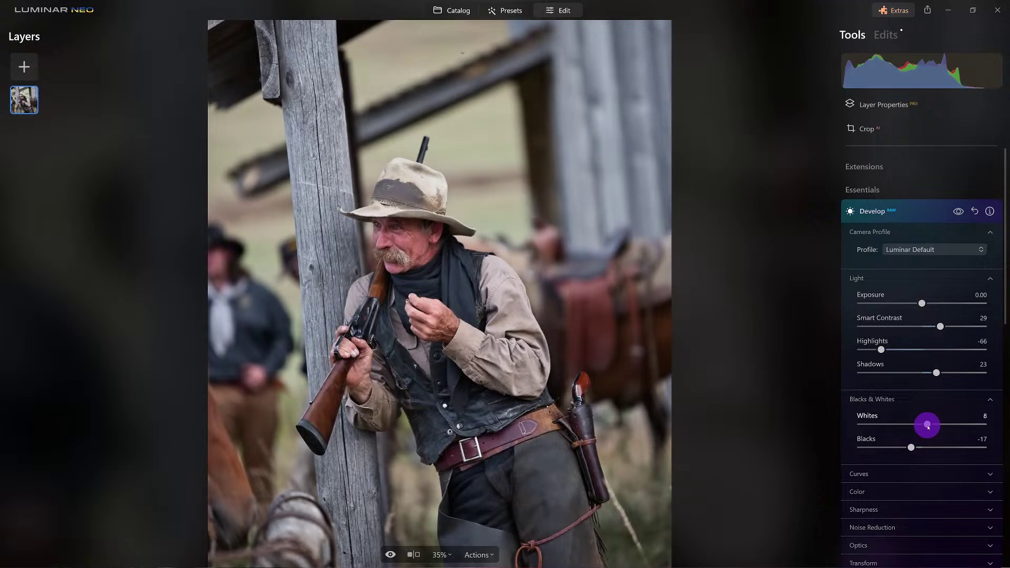
Step: Set Saturation -17 and Vibrance 10, compare with the original, and collapse Light
left_click(883, 491)
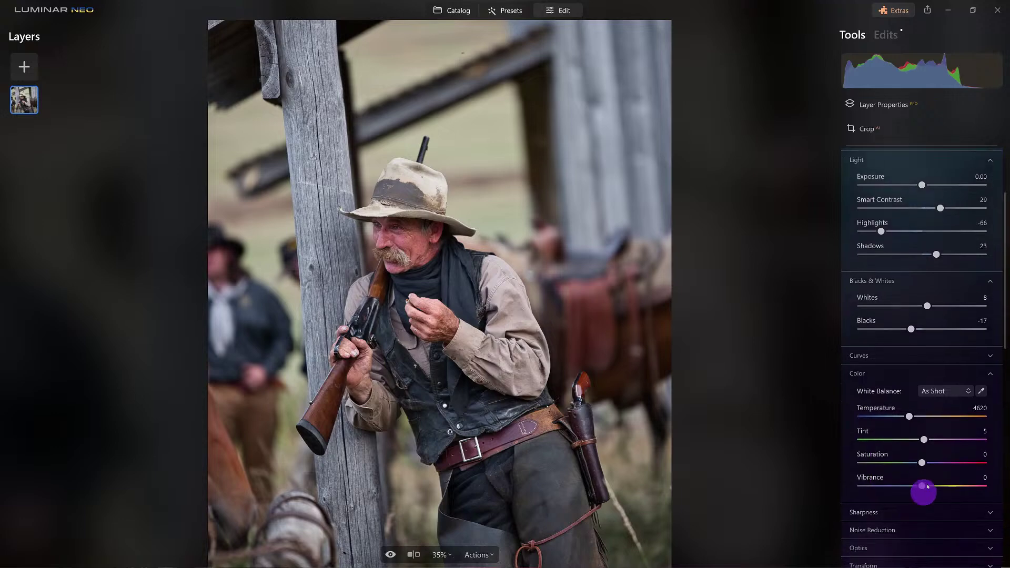
left_click_drag(920, 462, 911, 463)
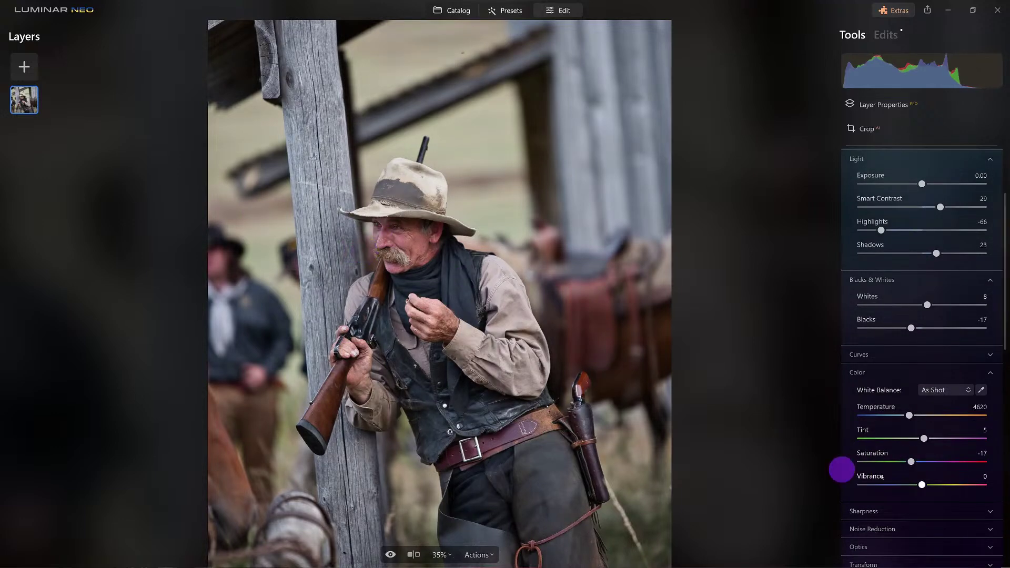
left_click_drag(924, 484, 927, 488)
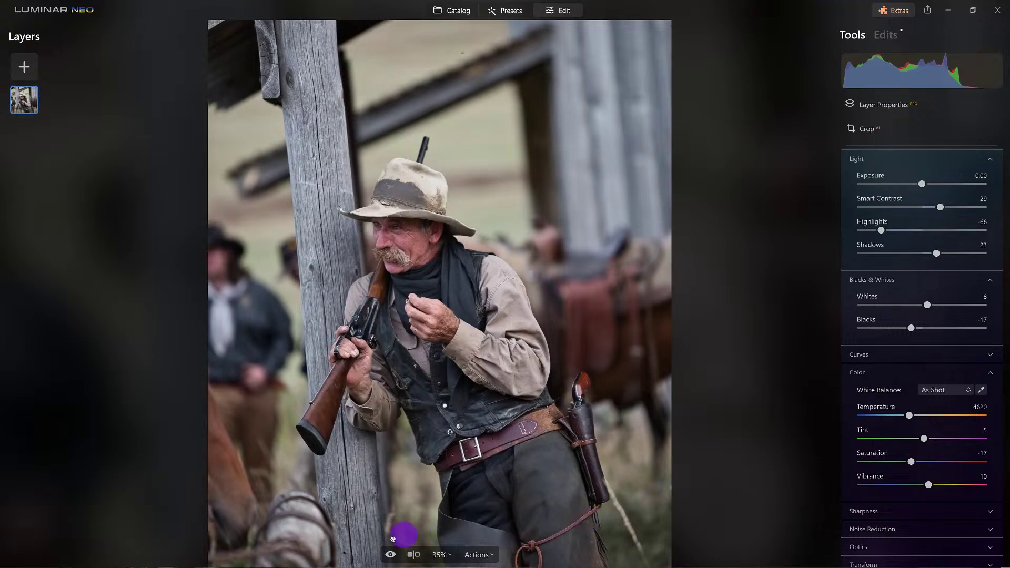
left_click(391, 555)
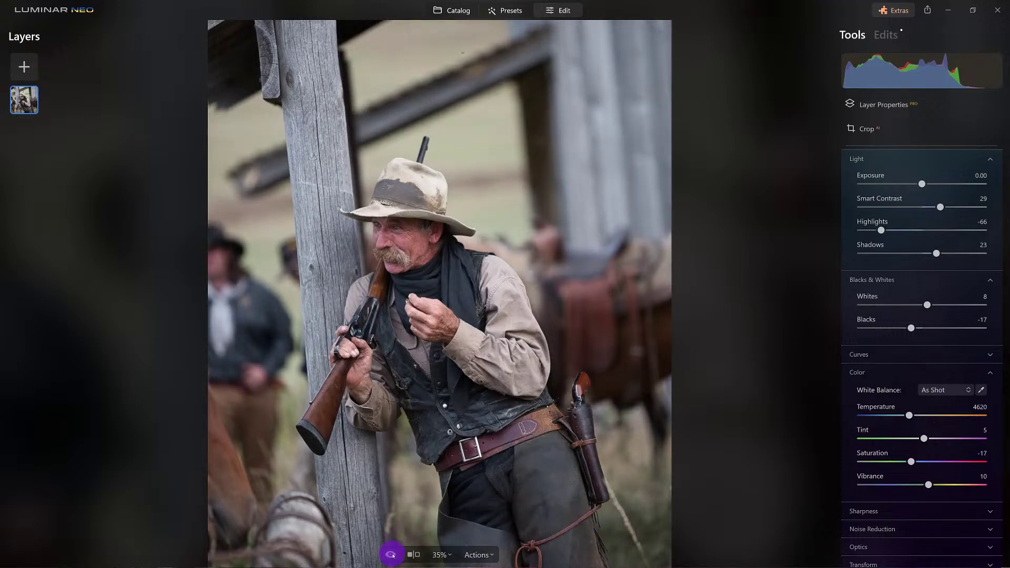
left_click(393, 556)
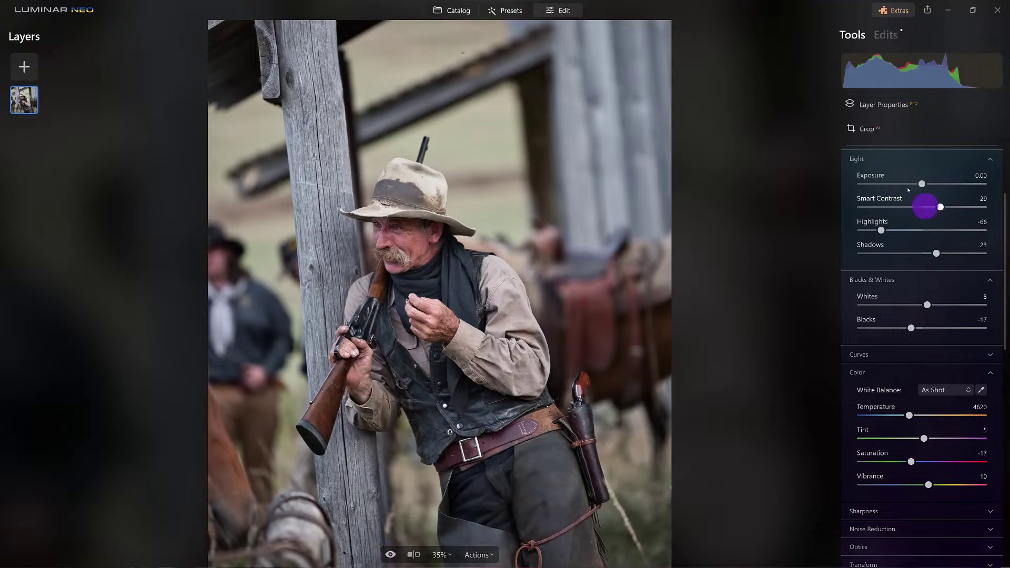
left_click(903, 162)
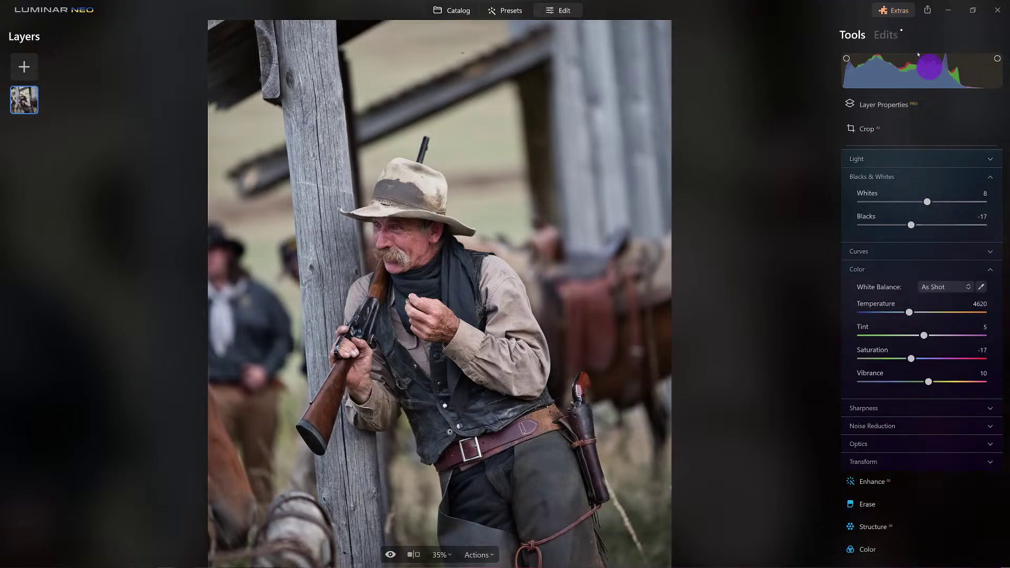
left_click(901, 37)
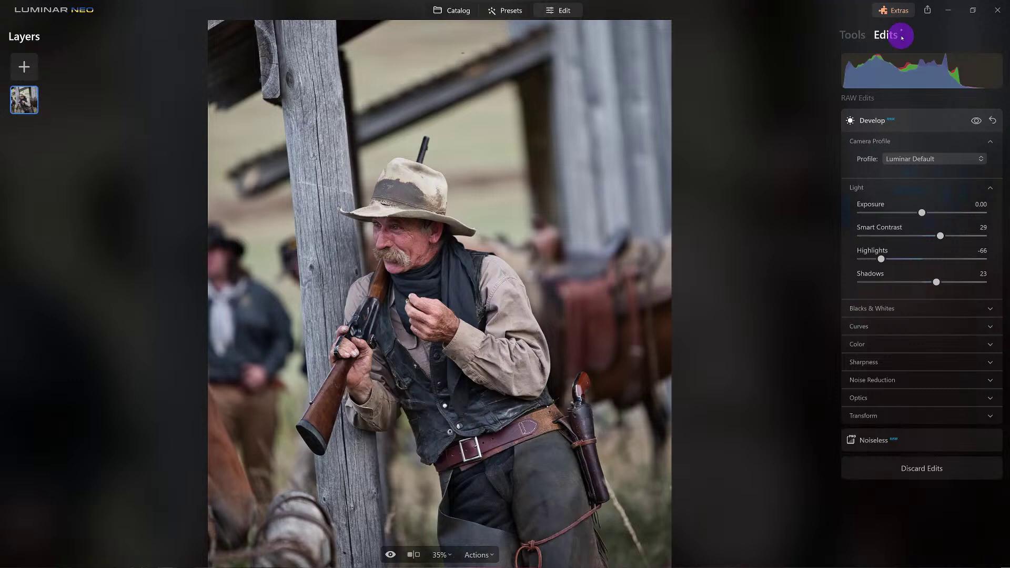
left_click(920, 124)
left_click(919, 124)
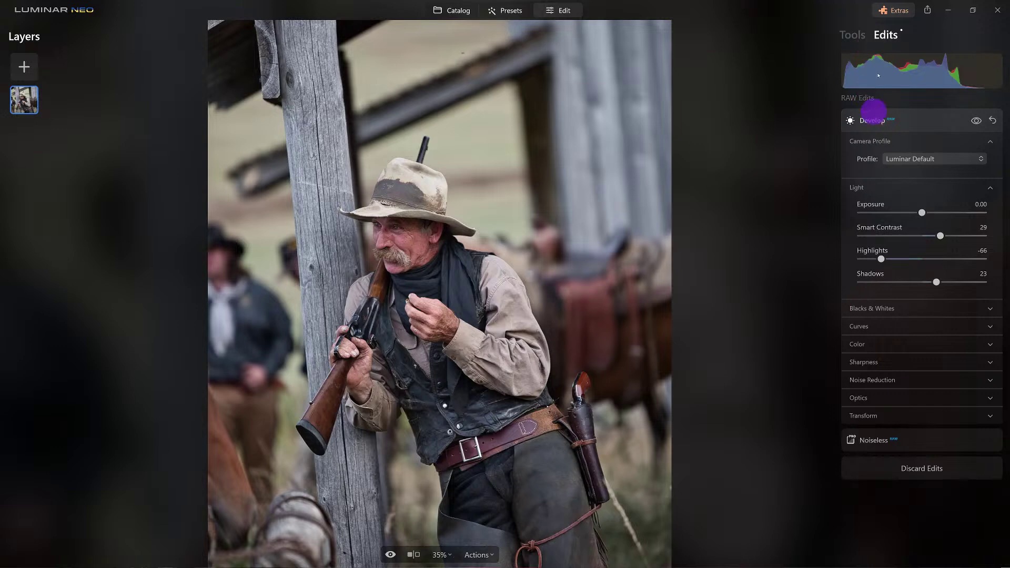
left_click(857, 37)
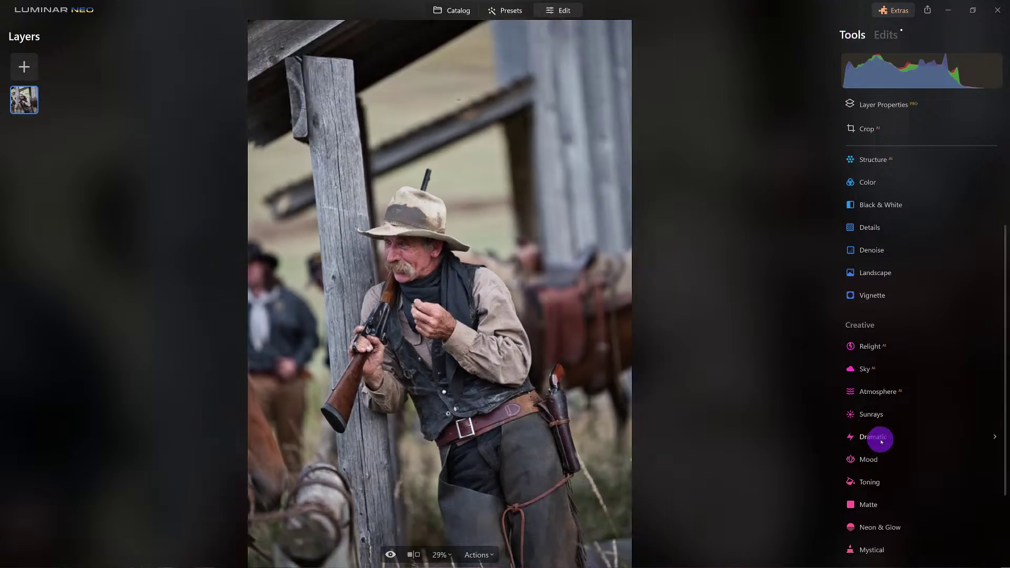
Step: Apply Dramatic at Amount 74 with Brightness 3 and Saturation -23
left_click(879, 439)
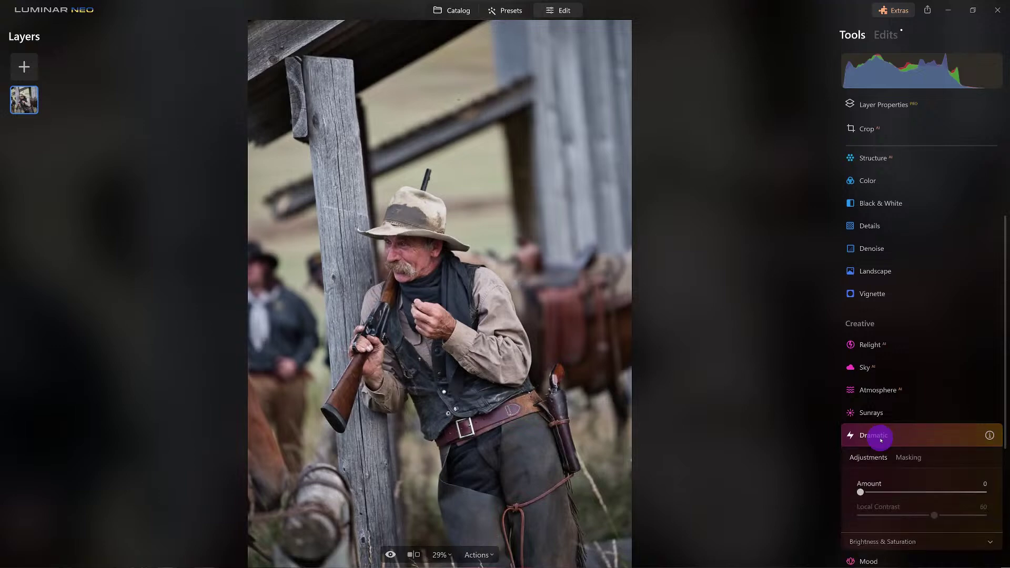
left_click_drag(859, 489, 952, 490)
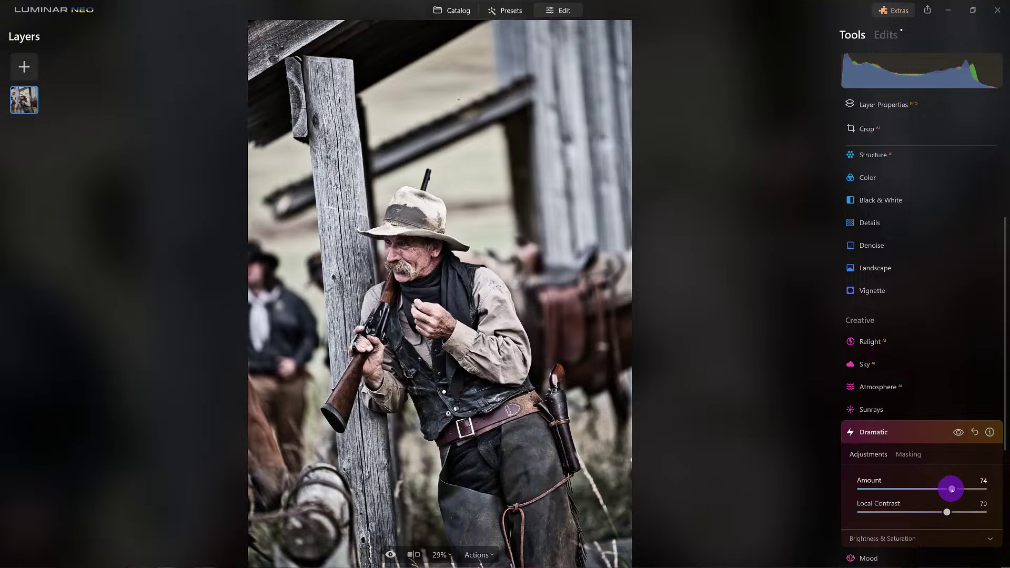
left_click_drag(951, 490, 951, 489)
left_click(893, 544)
left_click(938, 456)
left_click(889, 435)
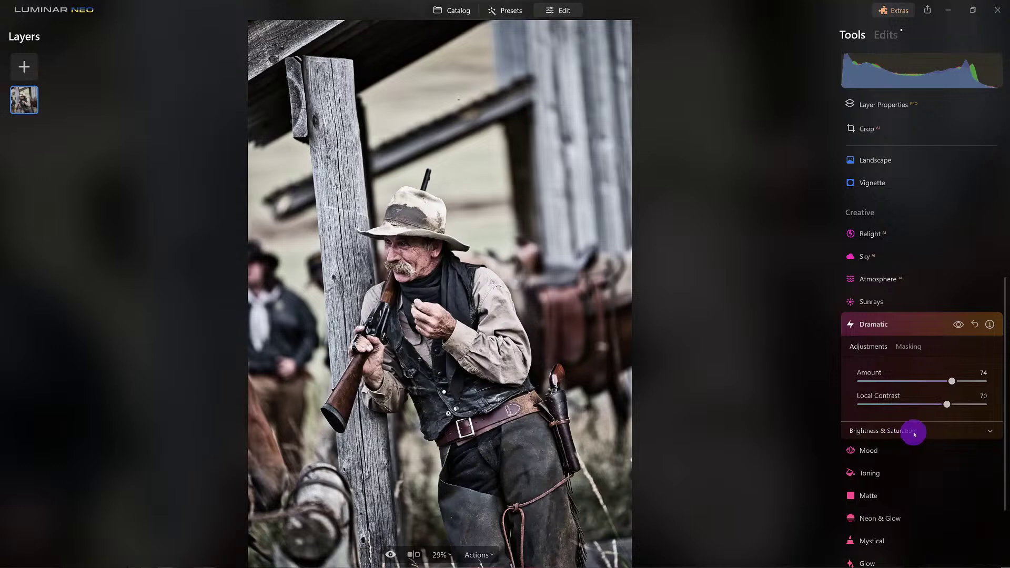
left_click(914, 434)
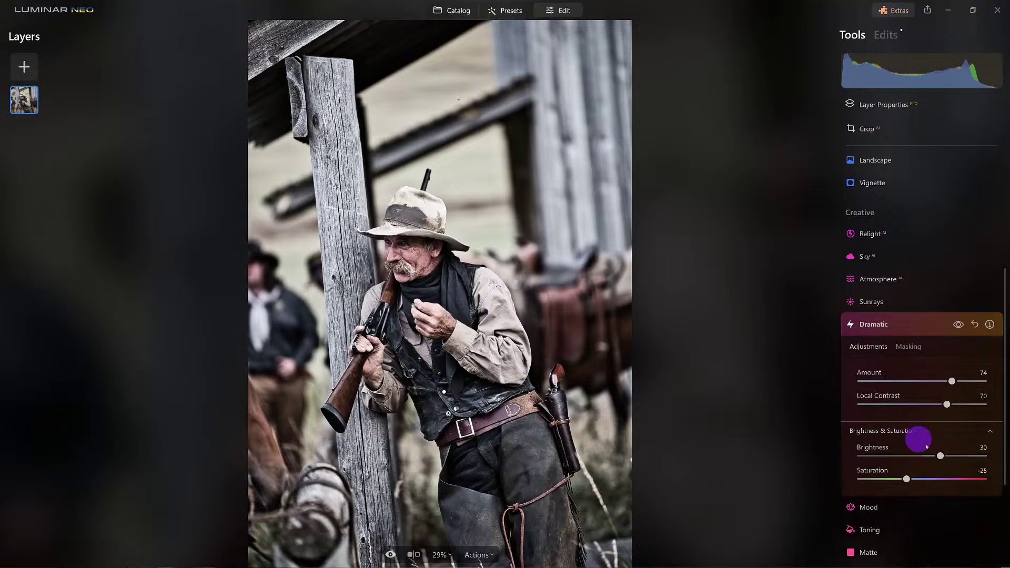
left_click_drag(940, 456, 929, 460)
left_click_drag(929, 461, 923, 462)
left_click(907, 479)
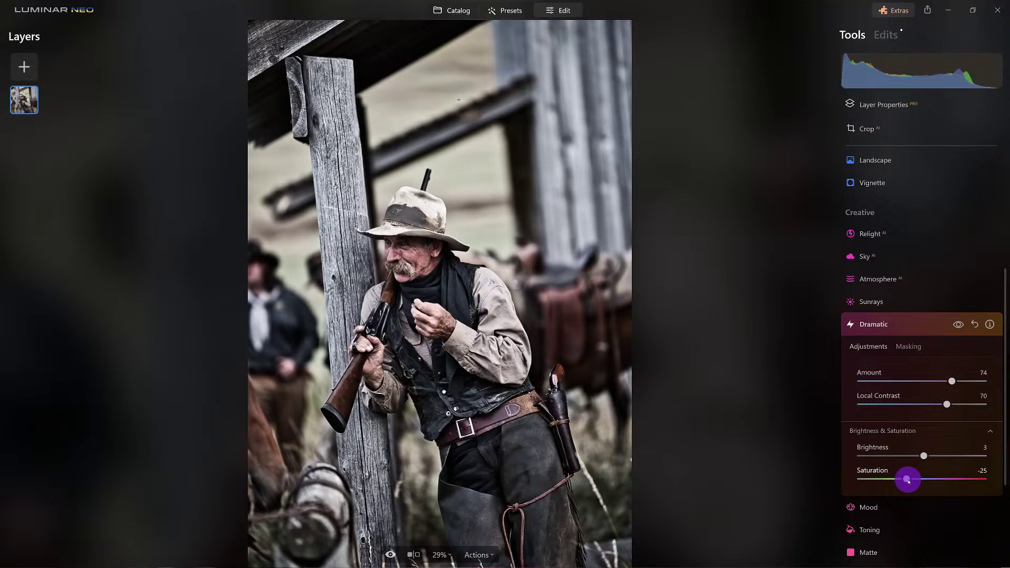
left_click_drag(908, 481, 899, 467)
Step: Lower Dramatic Amount to 64 and Local Contrast to 62, comparing with the effect toggled
left_click(958, 324)
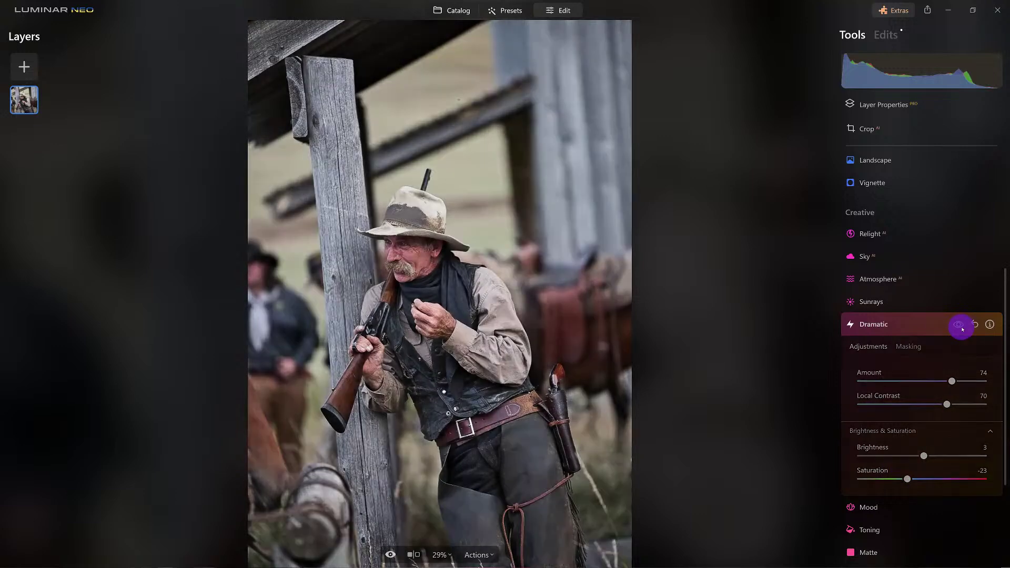
left_click(958, 324)
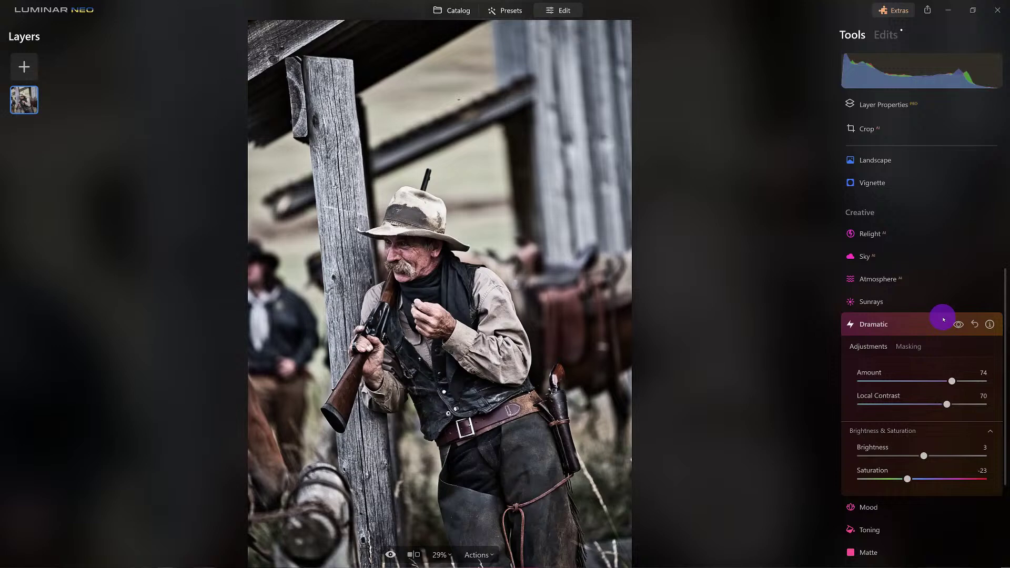
left_click_drag(947, 383, 939, 383)
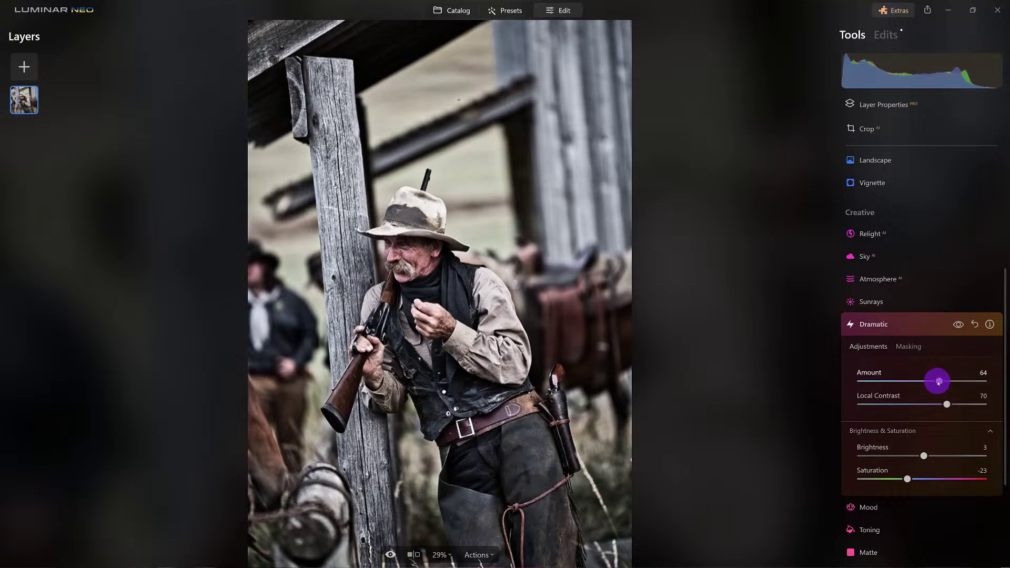
left_click_drag(944, 404, 941, 381)
left_click(939, 381)
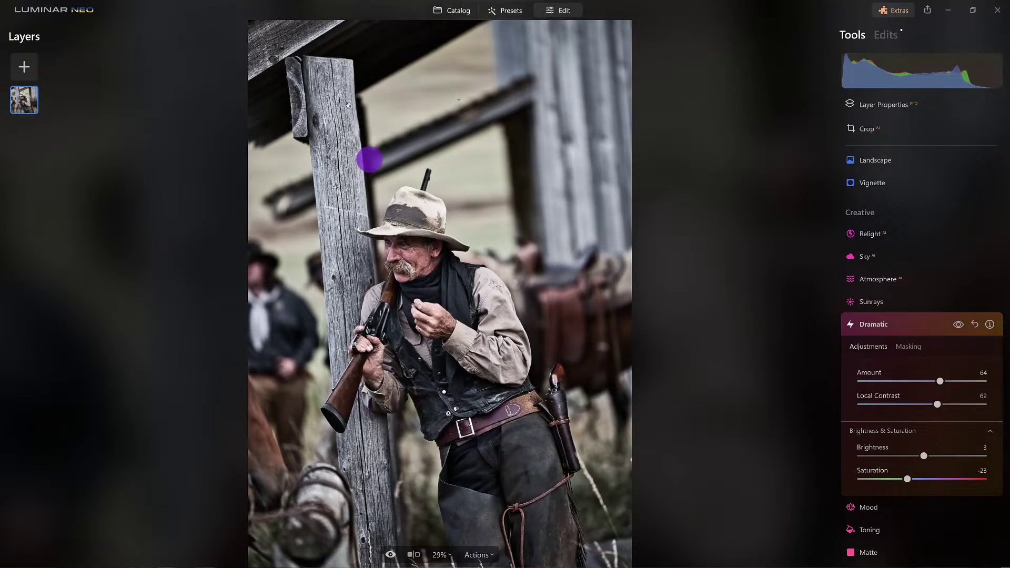
left_click(957, 324)
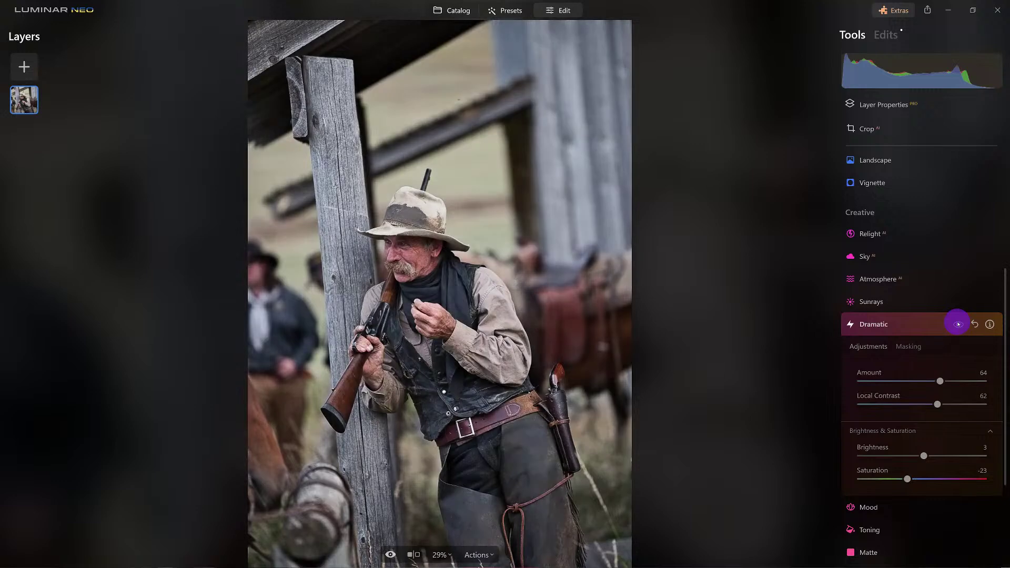
left_click(957, 324)
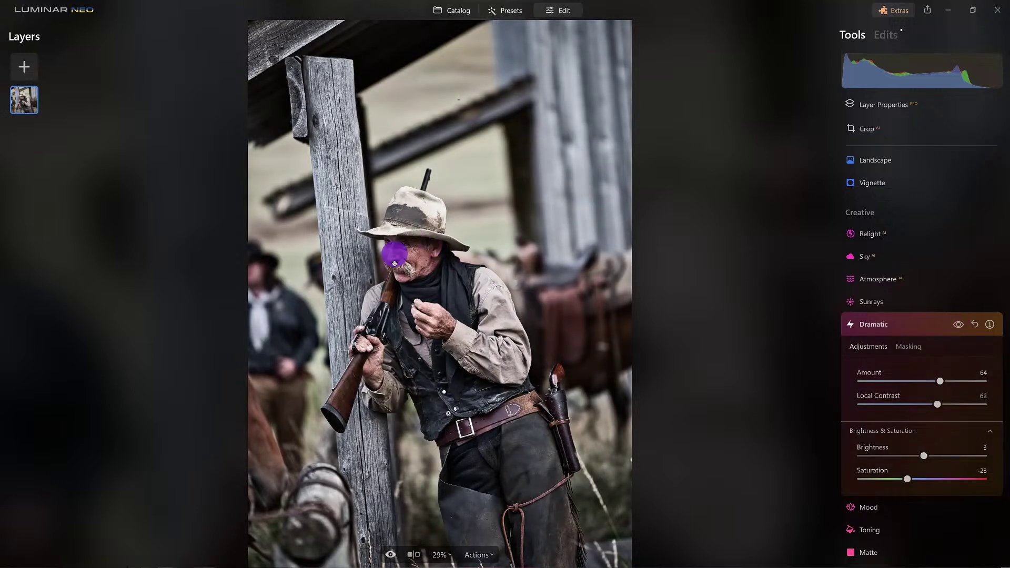
left_click(912, 324)
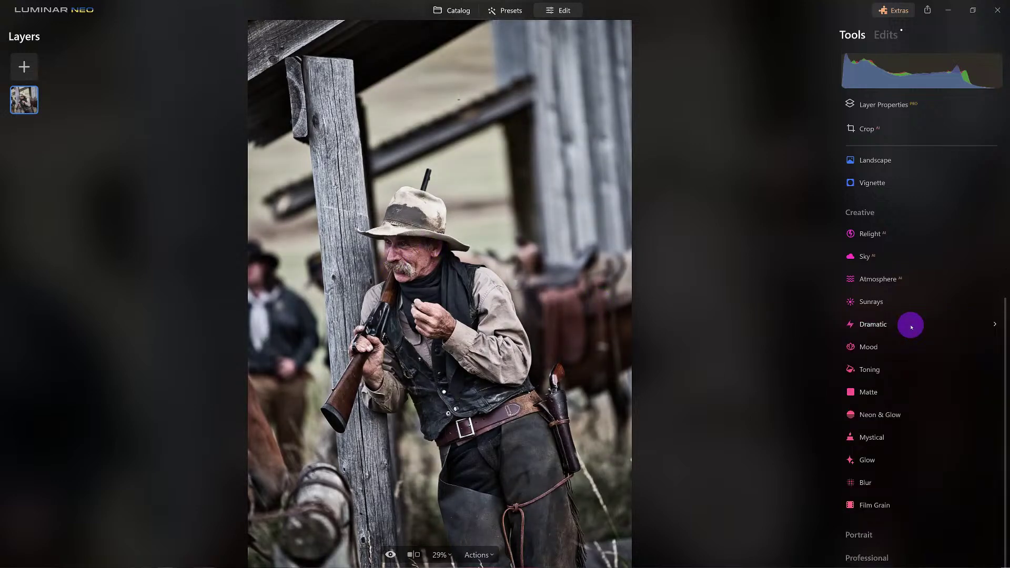
left_click(862, 534)
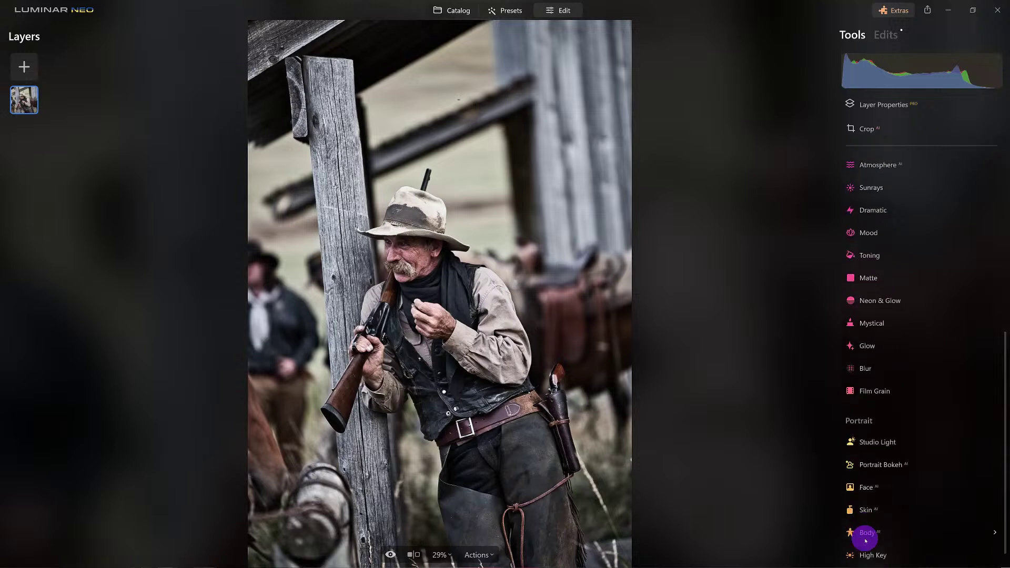
Step: Brighten the cowboy's face with Face AI's Face Light at 50, then collapse Face
left_click(865, 461)
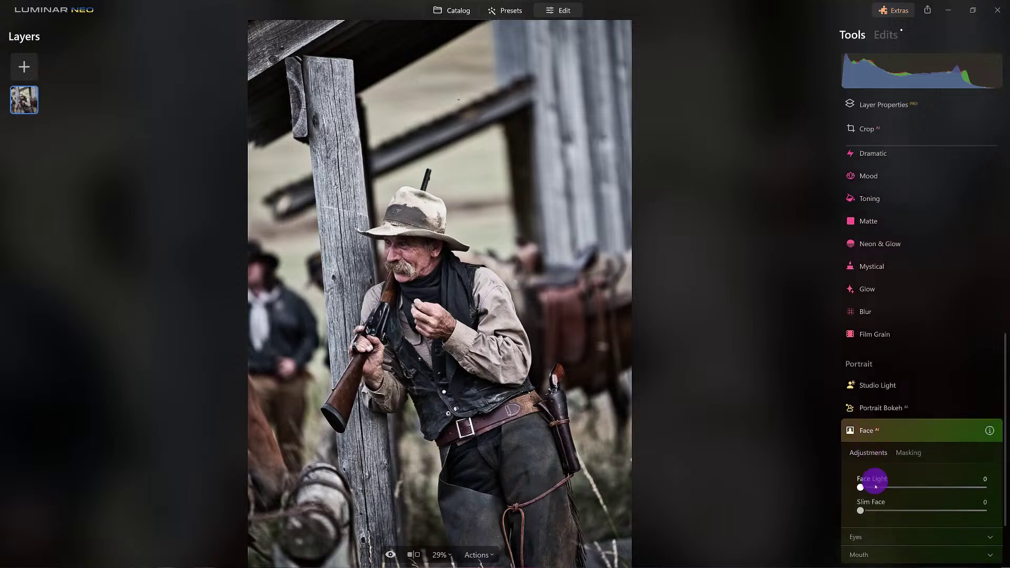
left_click_drag(861, 474, 985, 471)
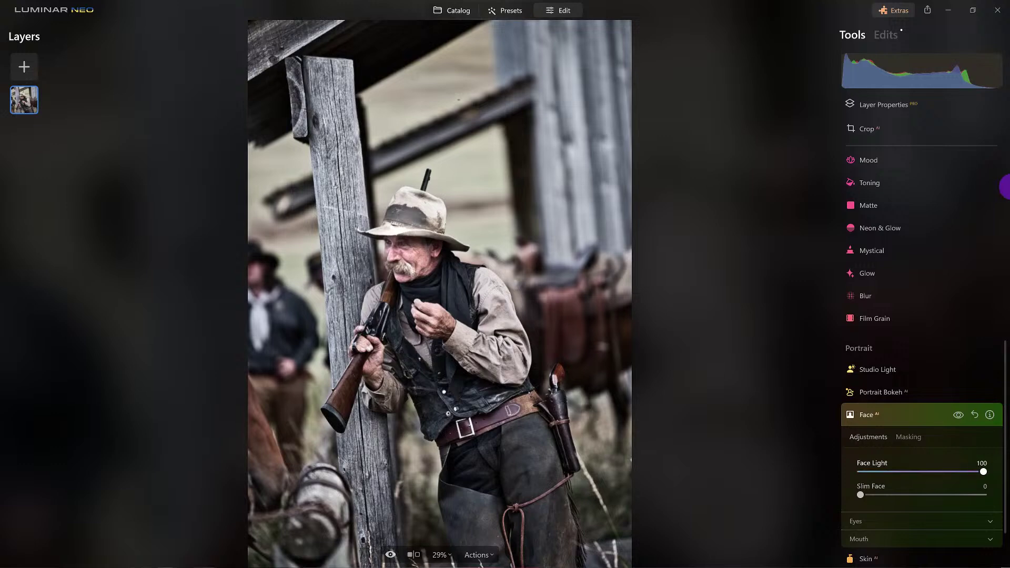
key("ctrl+z")
left_click_drag(840, 184, 923, 216)
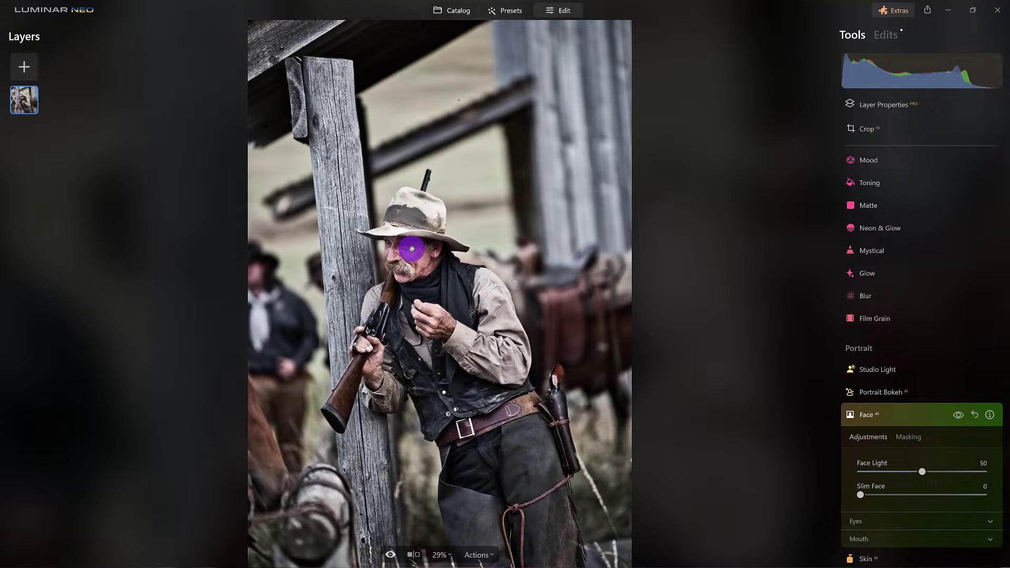
scroll(412, 249, "up", 5)
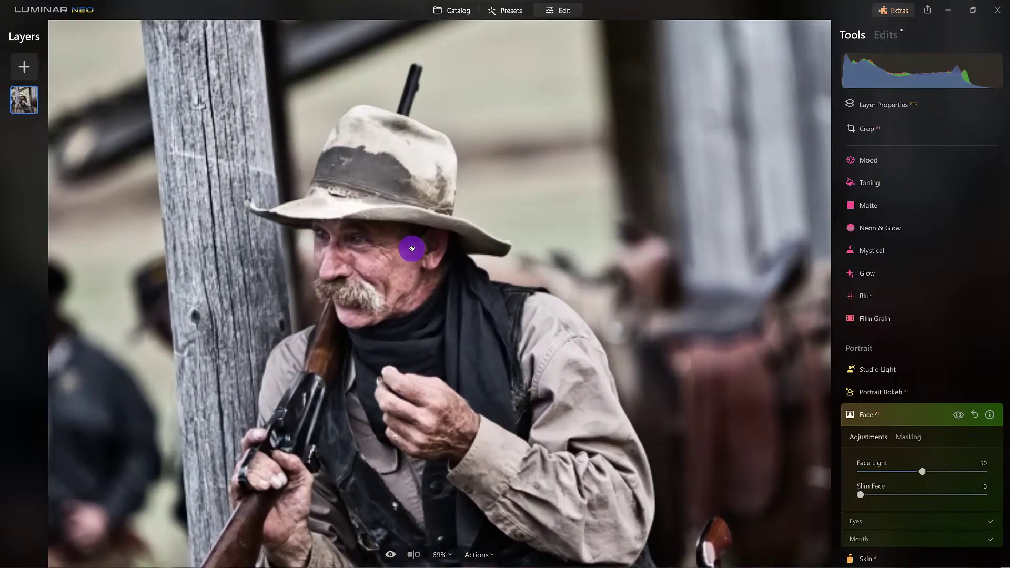
left_click(910, 415)
scroll(552, 318, "down", 5)
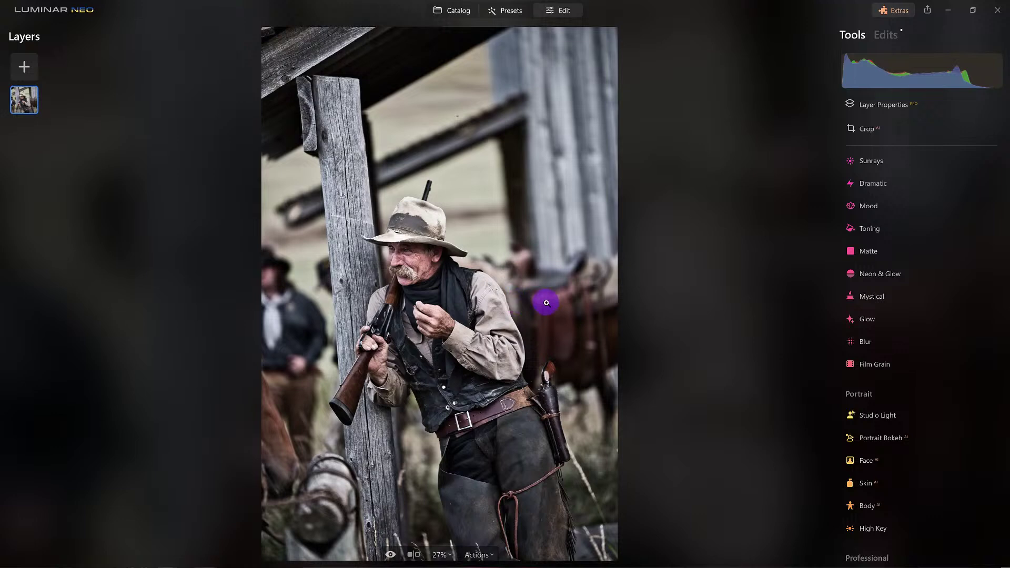
scroll(606, 329, "up", 2)
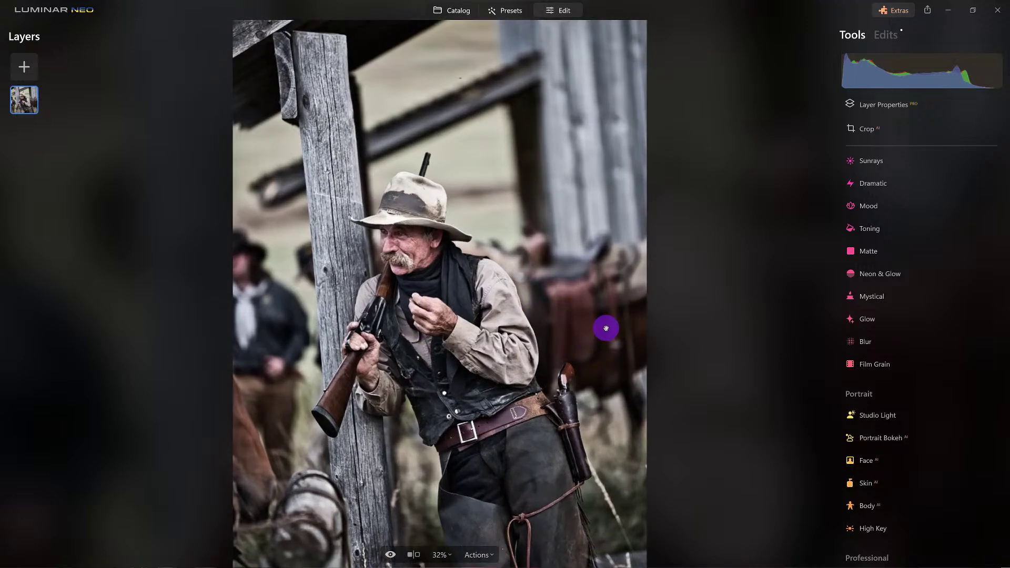
scroll(605, 329, "down", 1)
scroll(890, 356, "up", 1)
scroll(891, 356, "up", 8)
Step: Set Structure AI to Amount 23 and Boost 22
left_click(874, 278)
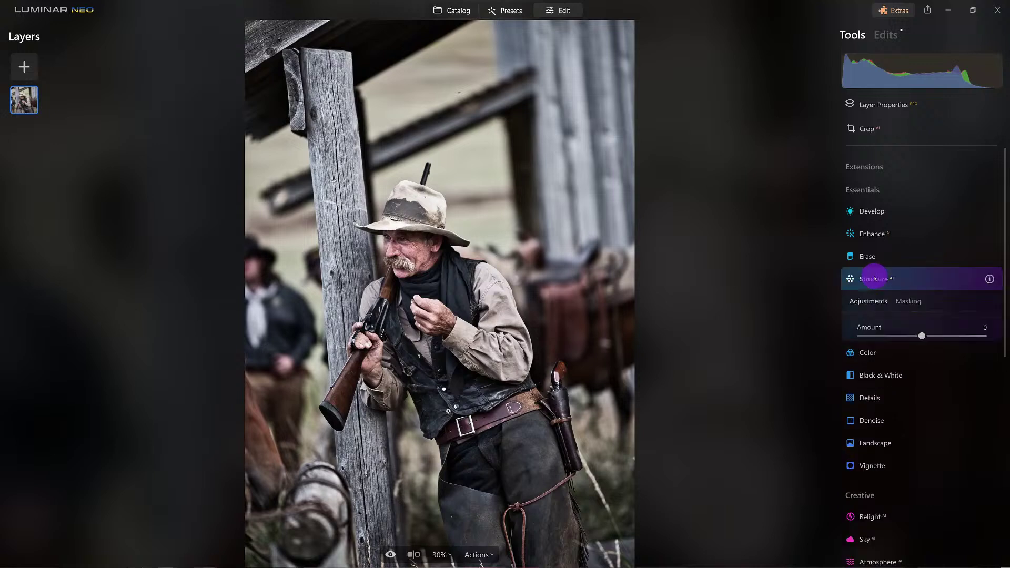
left_click_drag(924, 337, 936, 337)
left_click_drag(860, 359, 888, 360)
left_click(935, 335)
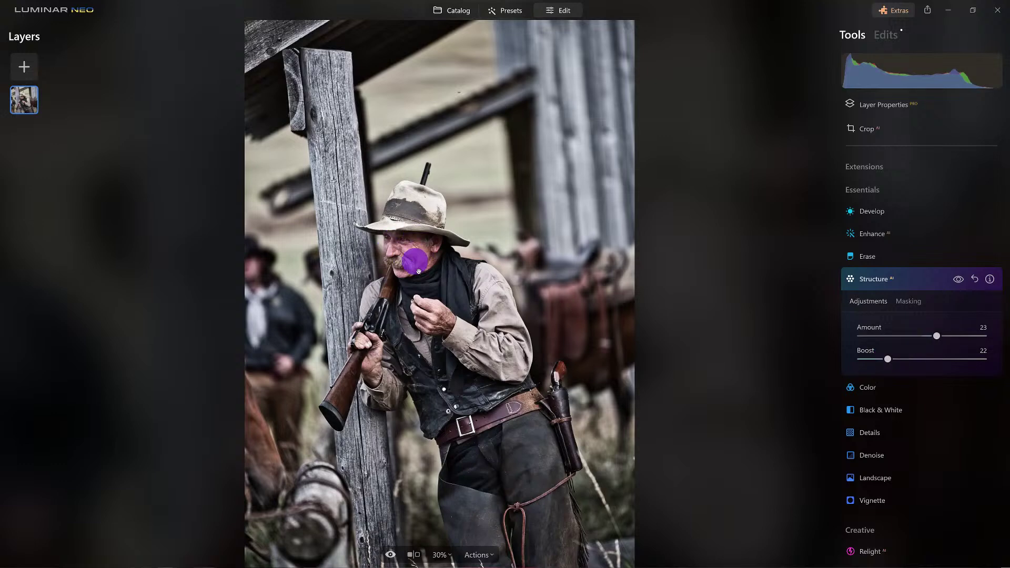
Step: Toggle Structure off and on to compare, then collapse its settings
left_click(957, 279)
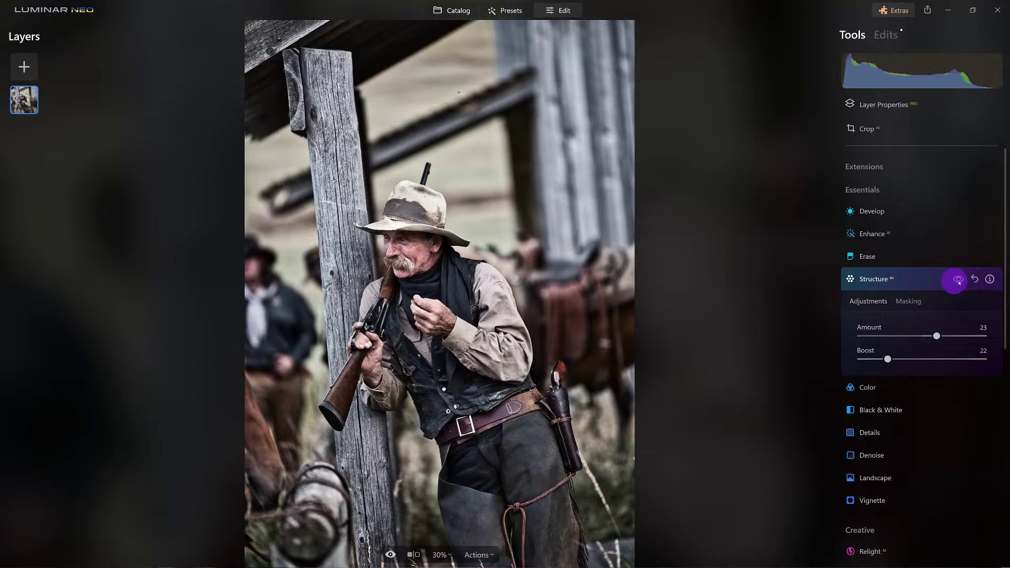
left_click(958, 280)
left_click(958, 280)
left_click(958, 280)
mouse_move(990, 283)
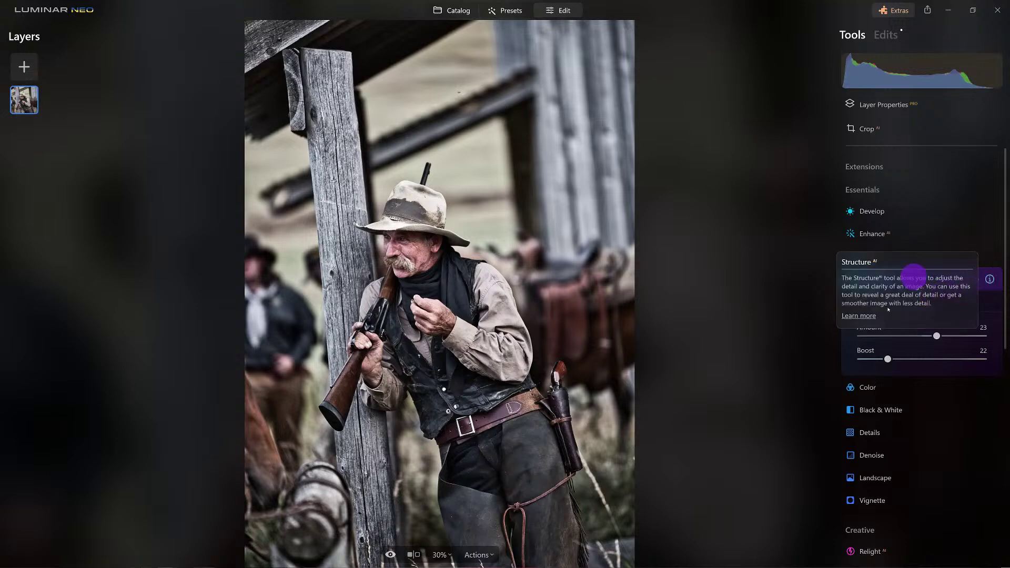
left_click(990, 279)
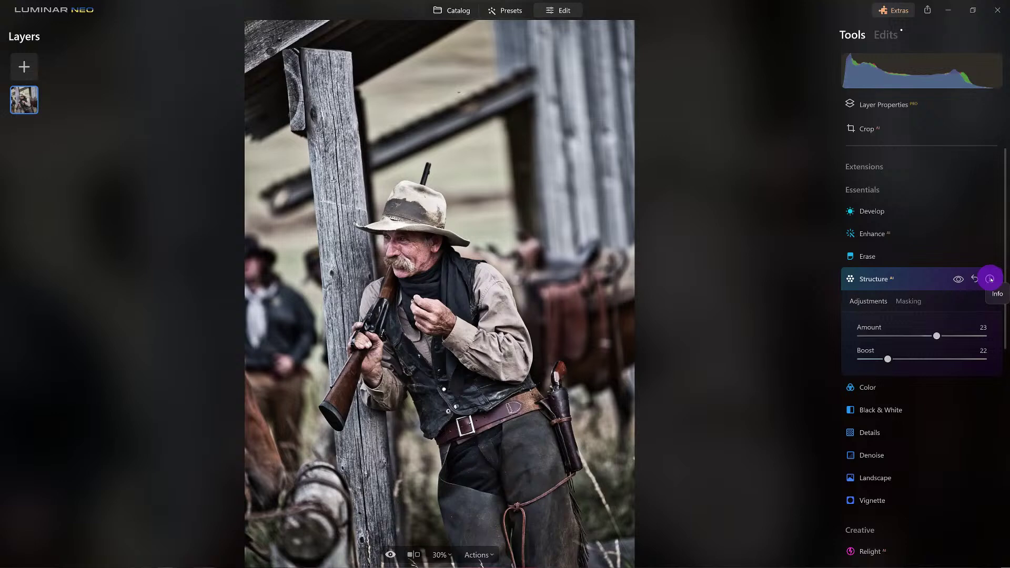
left_click(908, 279)
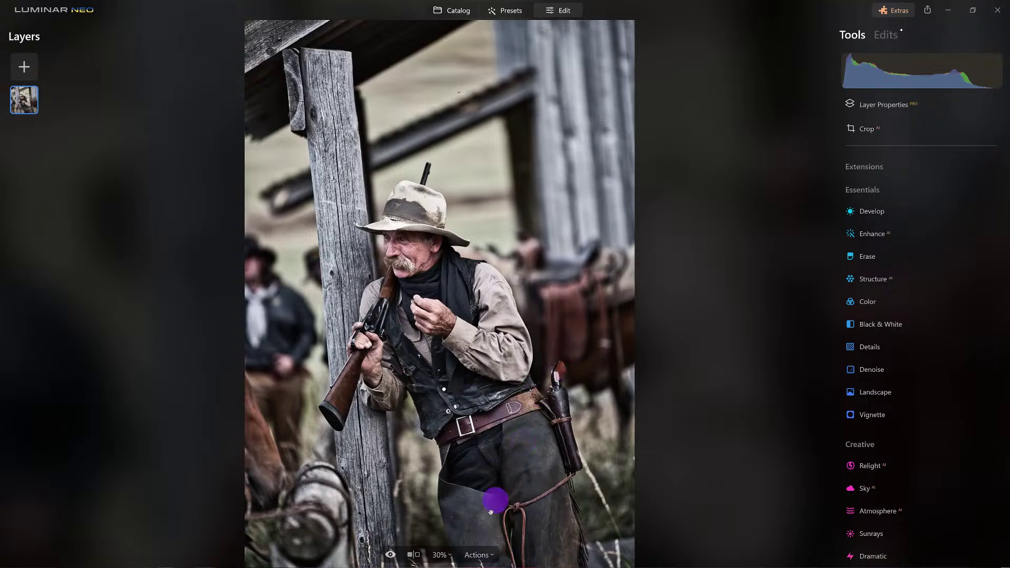
Step: Save the current edits as a new preset named 'Full Dramatic'
left_click(488, 559)
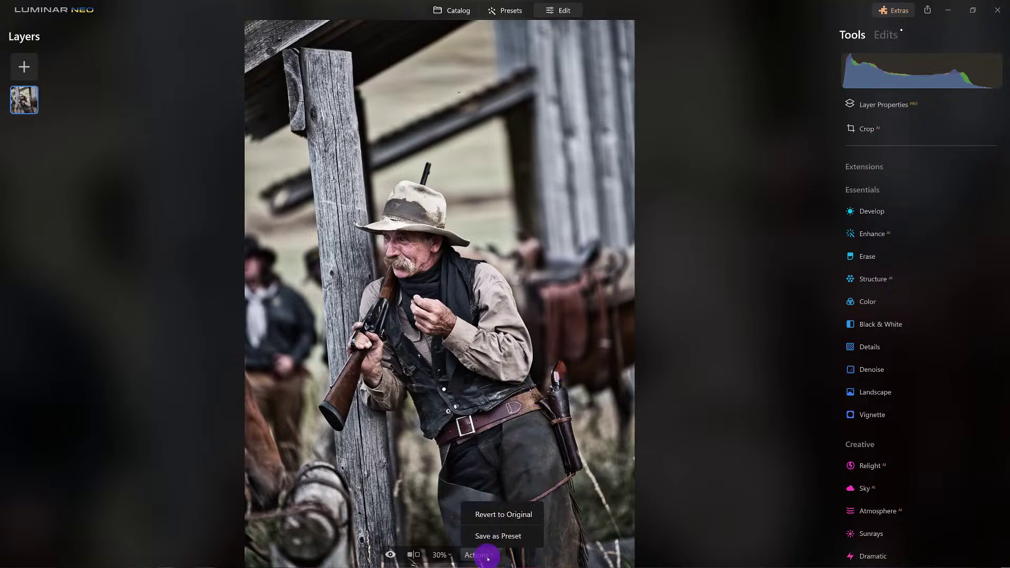
left_click(503, 536)
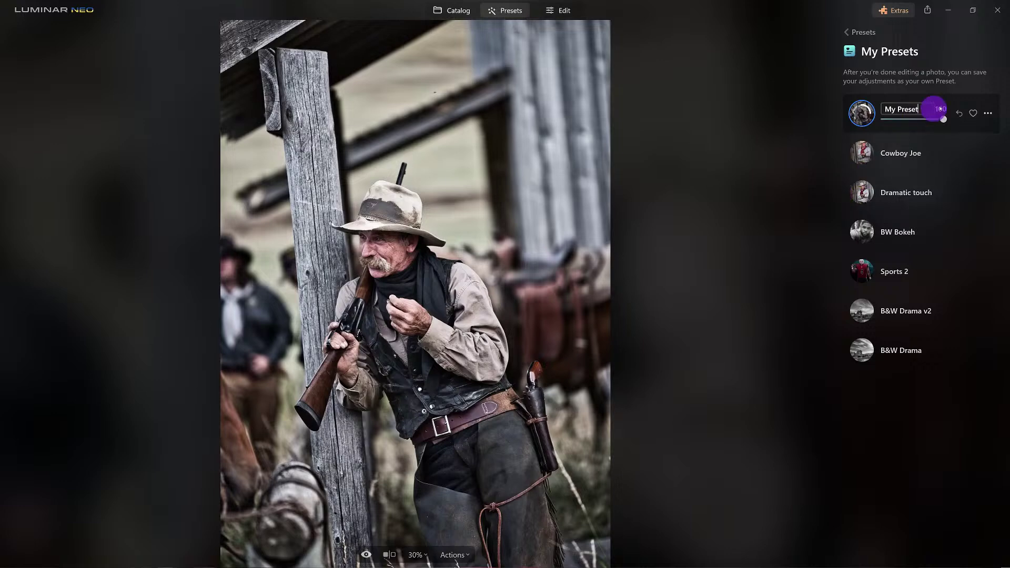
left_click_drag(923, 107, 862, 107)
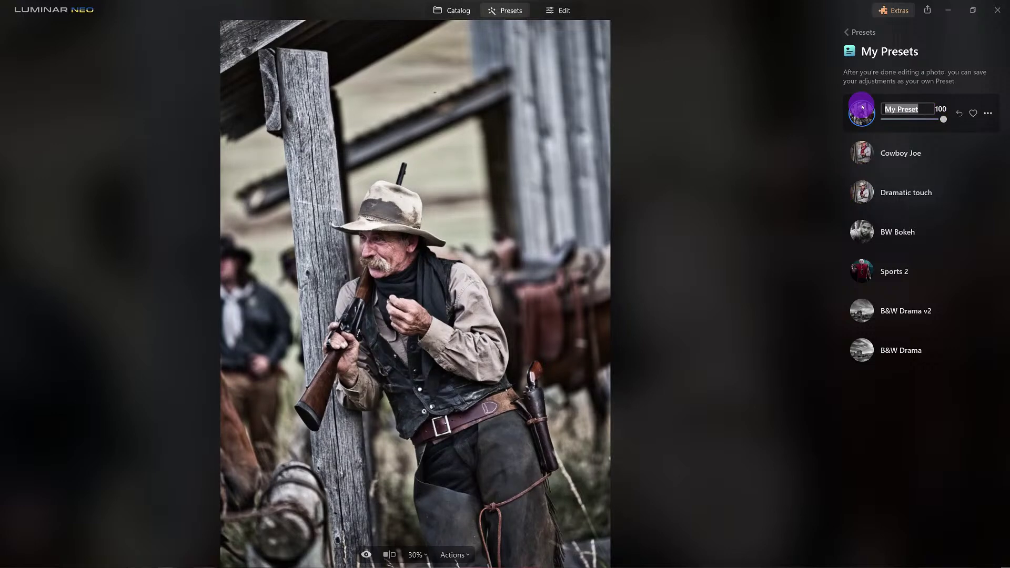
left_click(878, 84)
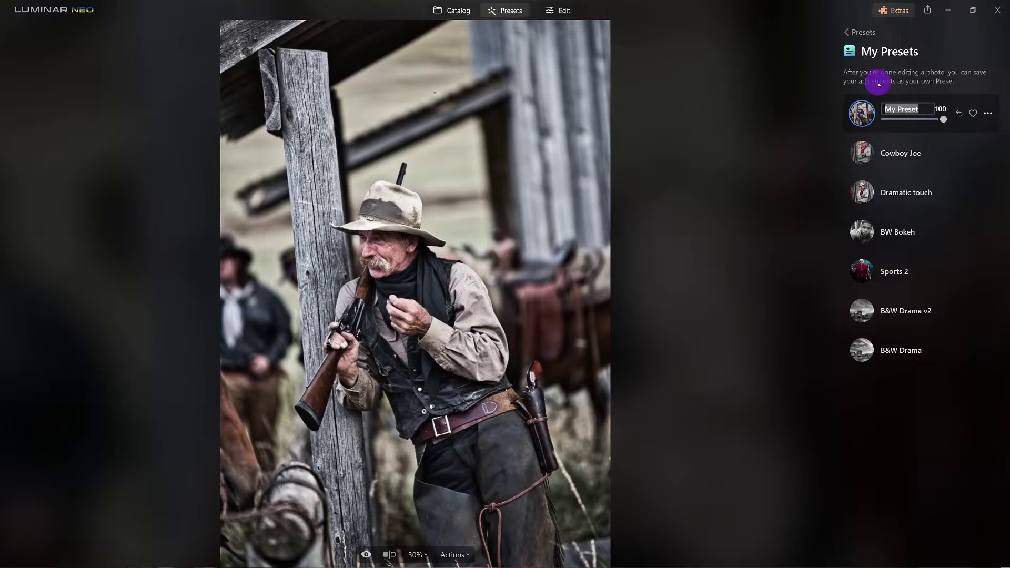
type("Full Dramatic")
key("Return")
Step: Bring up the photo's context and Actions options
scroll(411, 277, "down", 1)
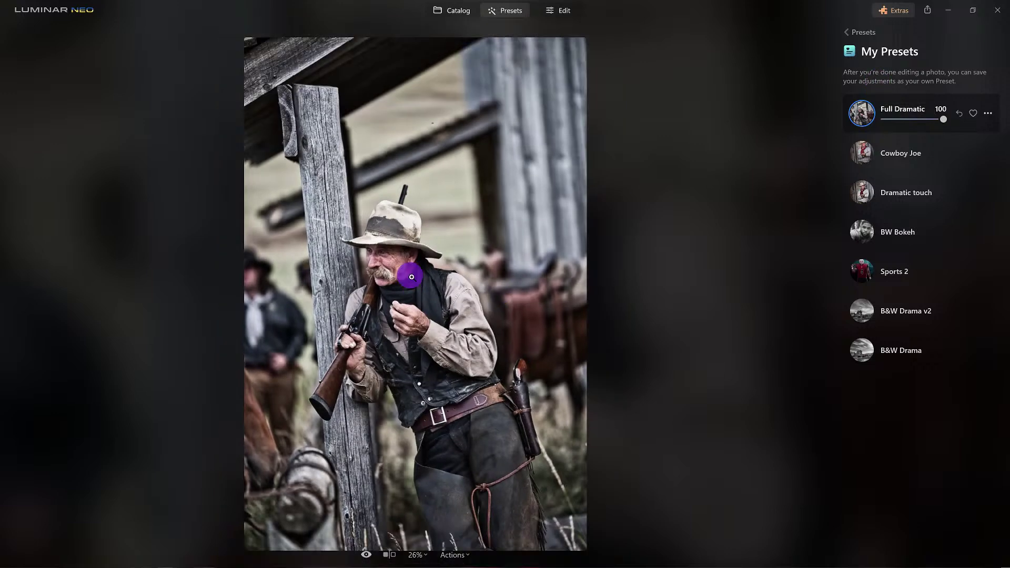
right_click(411, 277)
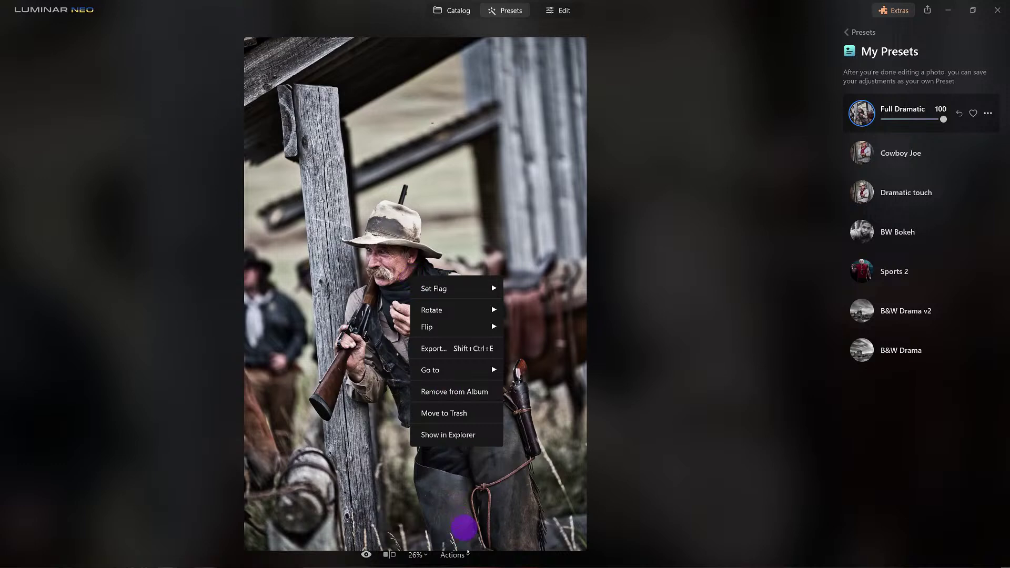
left_click(467, 553)
Step: Revert to original and reapply Full Dramatic with its strength dialled to 47
left_click(499, 515)
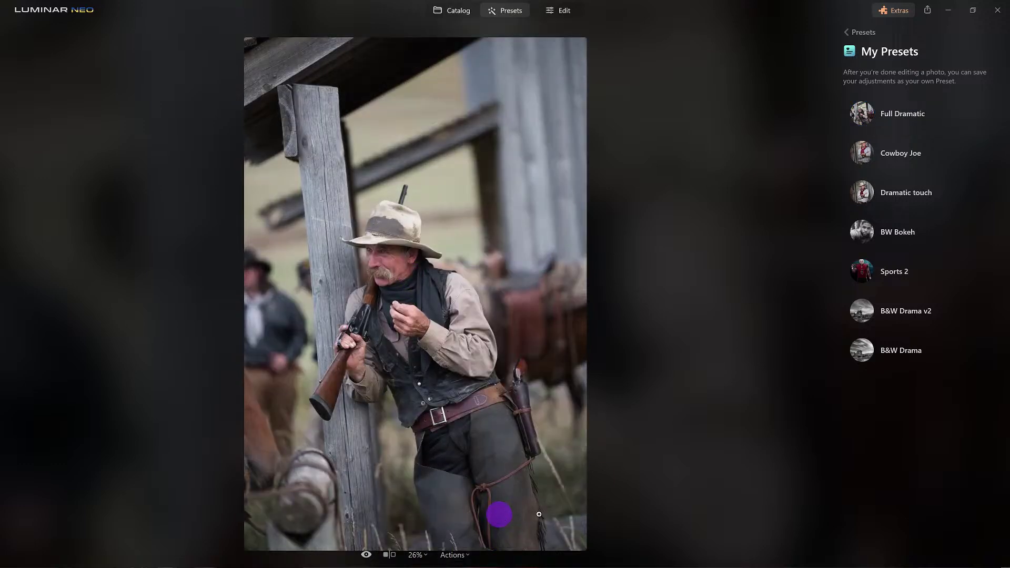
left_click(926, 113)
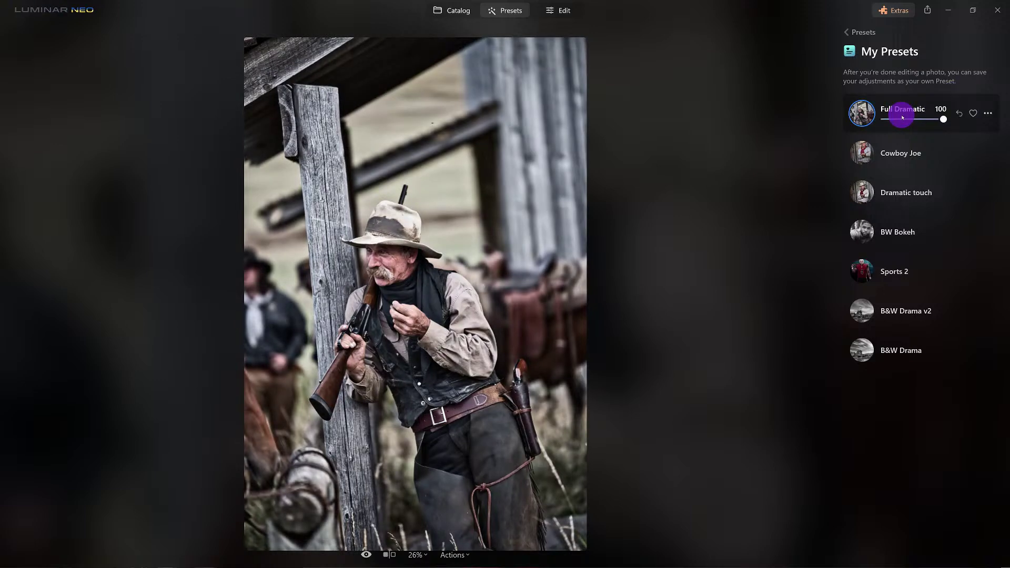
mouse_move(937, 125)
left_mouse_down()
mouse_move(866, 127)
mouse_move(958, 126)
mouse_move(931, 121)
mouse_move(867, 138)
mouse_move(952, 131)
left_mouse_up()
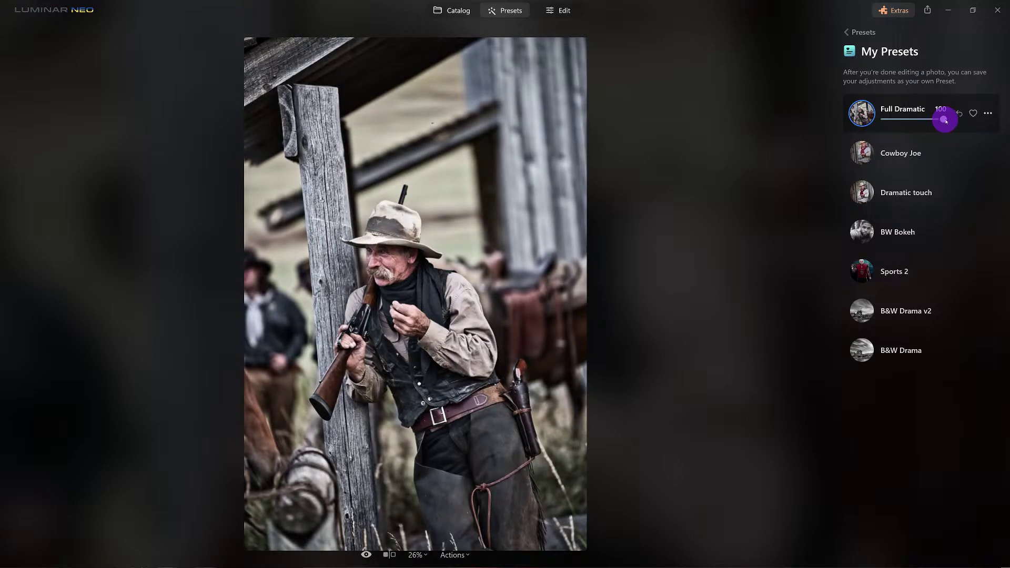
left_click_drag(946, 121, 919, 122)
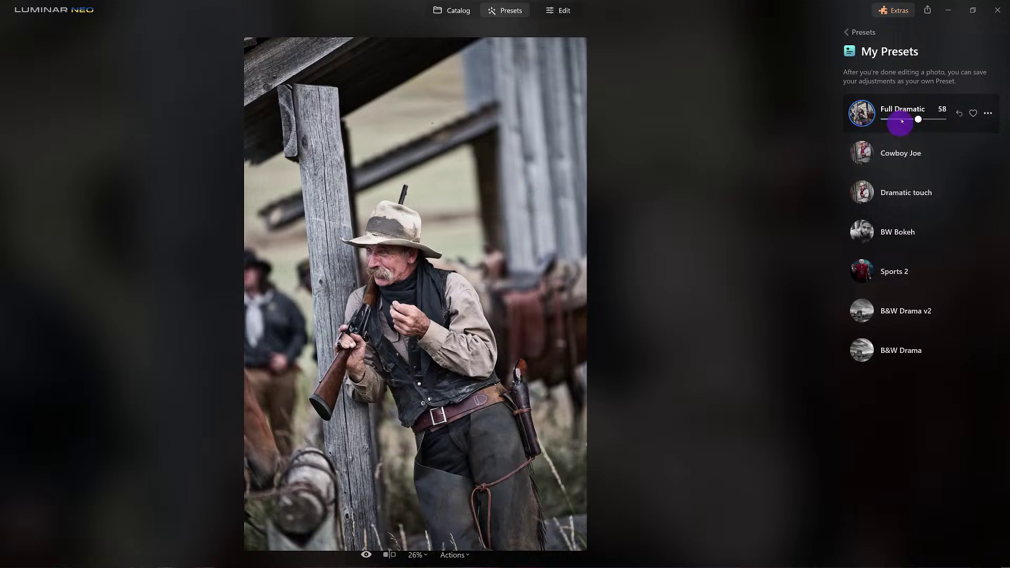
left_click(368, 556)
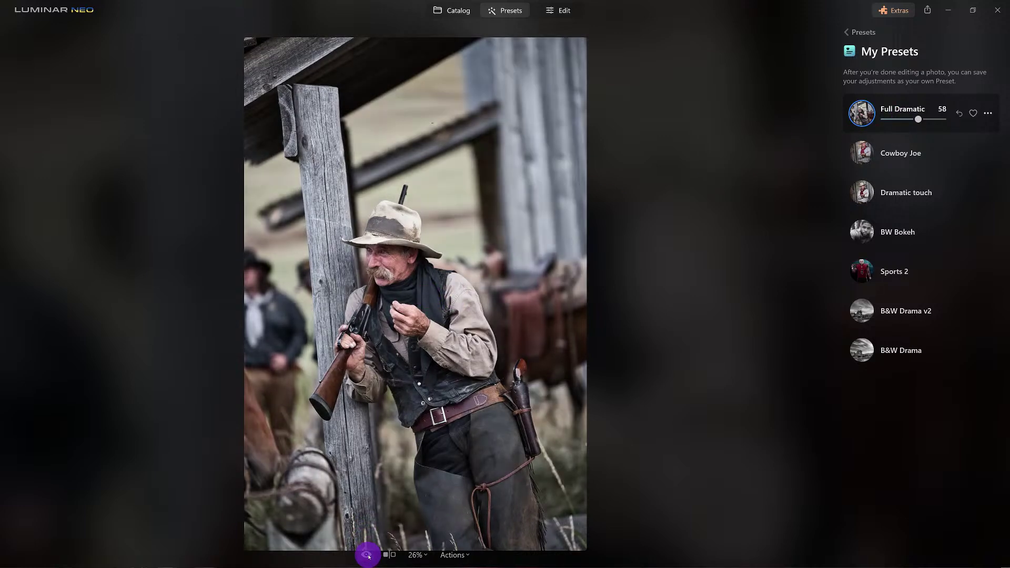
left_click(389, 311)
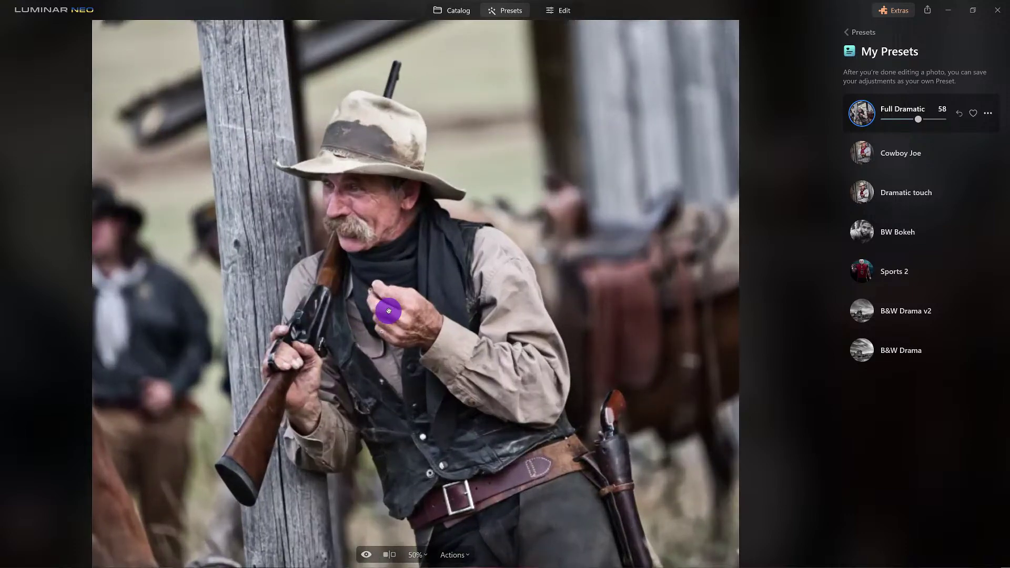
mouse_move(917, 119)
left_mouse_down()
mouse_move(968, 119)
mouse_move(834, 131)
mouse_move(913, 131)
left_mouse_up()
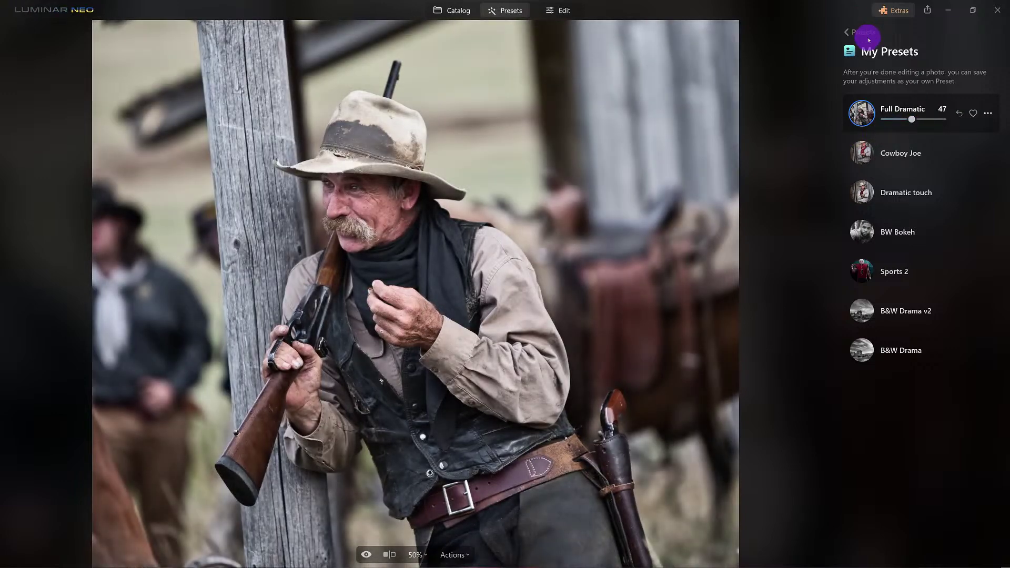
left_click(865, 34)
Step: Return to the catalog and open SOUTH DAKOTA-7435.NEF, the first Dramatic album photo
left_click(403, 200)
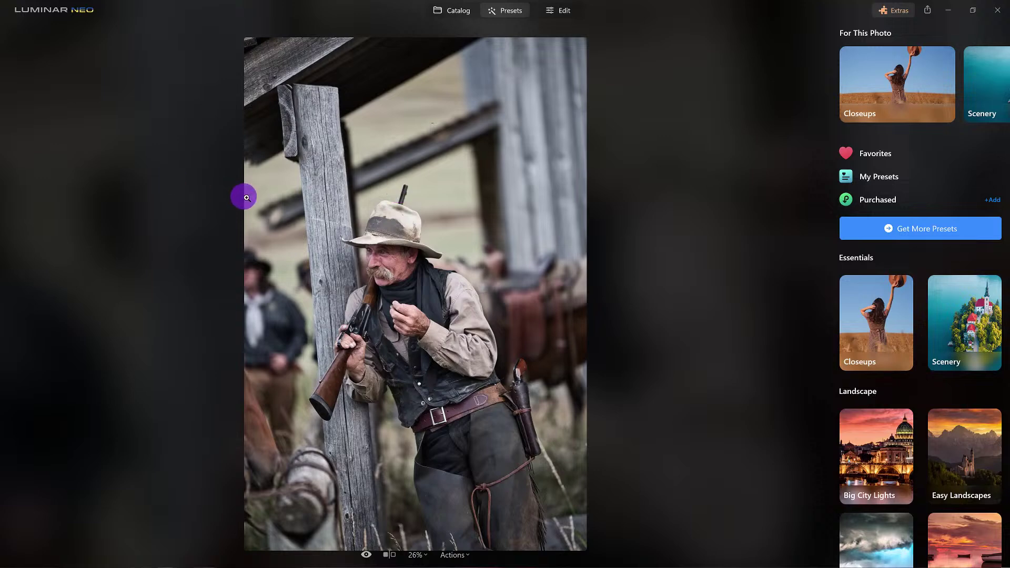
right_click(273, 203)
left_click(556, 155)
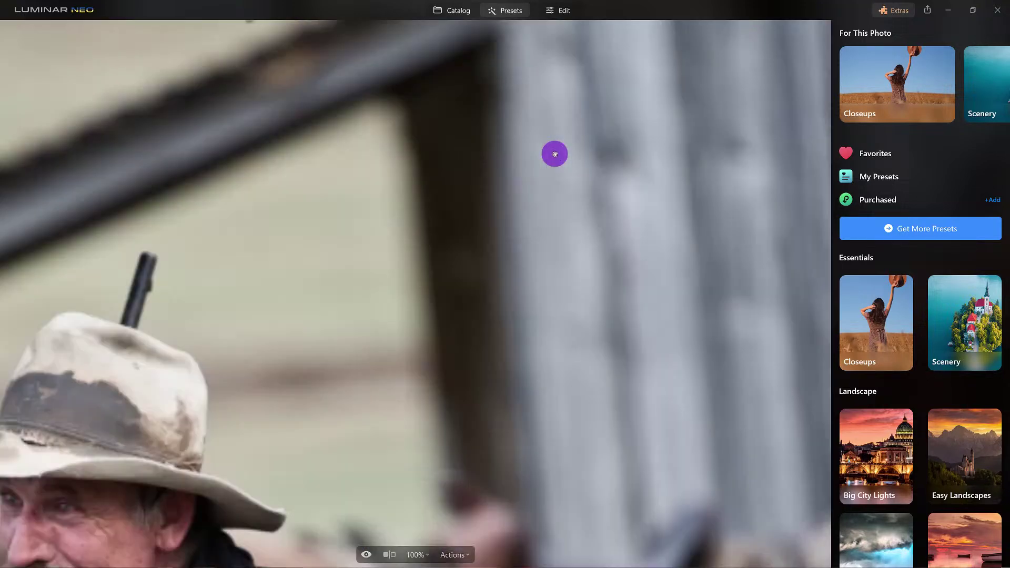
key("g")
left_click(261, 132)
double_click(261, 132)
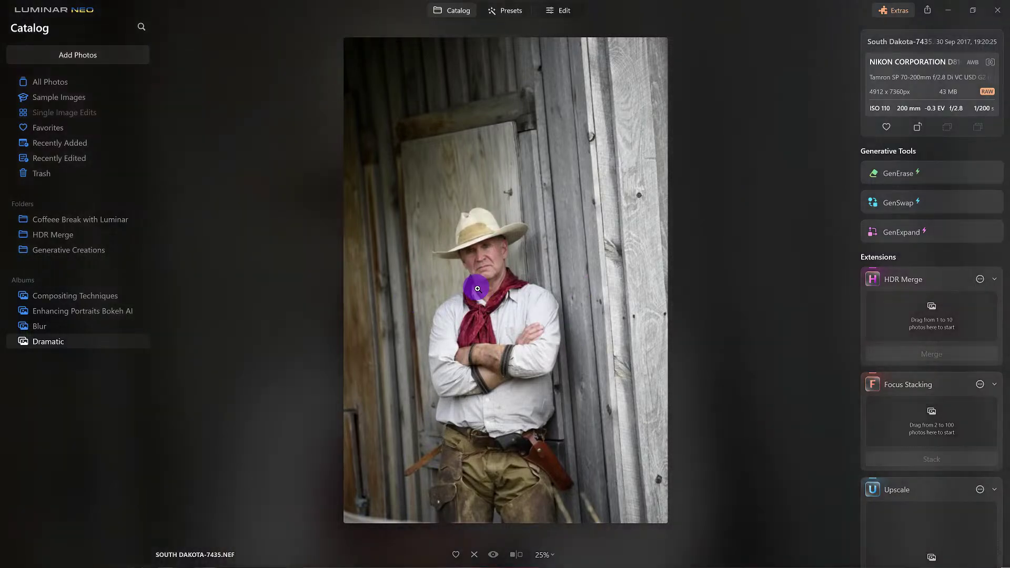
Step: Crop the photo, trimming the top edge and repositioning it in the frame
key("e")
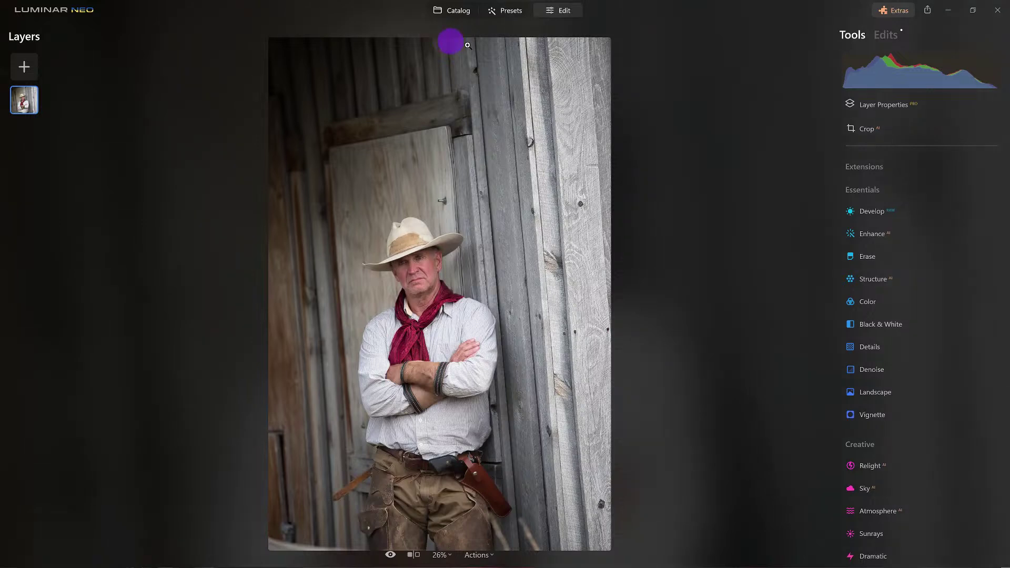
key("c")
left_click_drag(450, 38, 446, 99)
left_click_drag(422, 244, 427, 247)
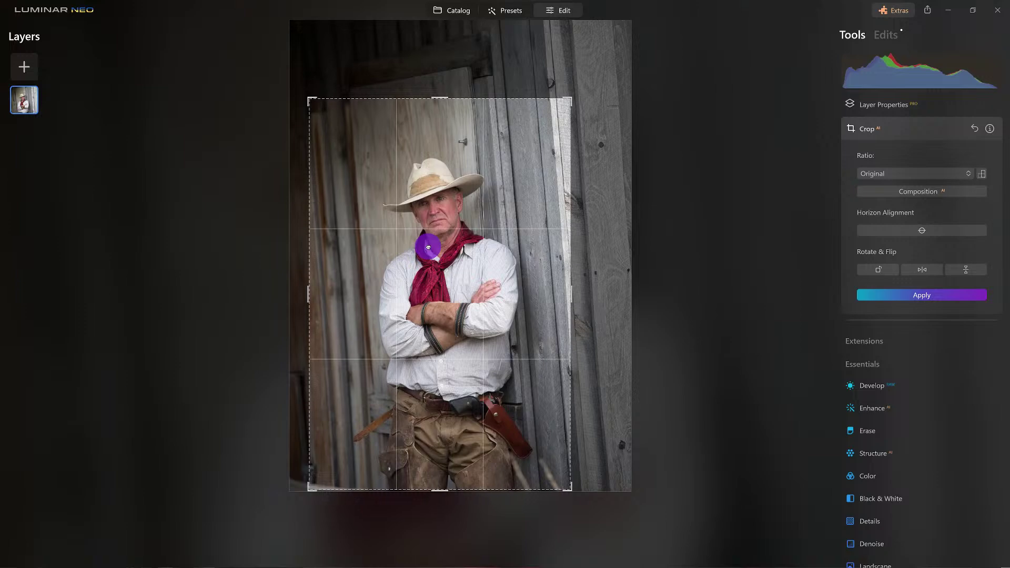
key("Return")
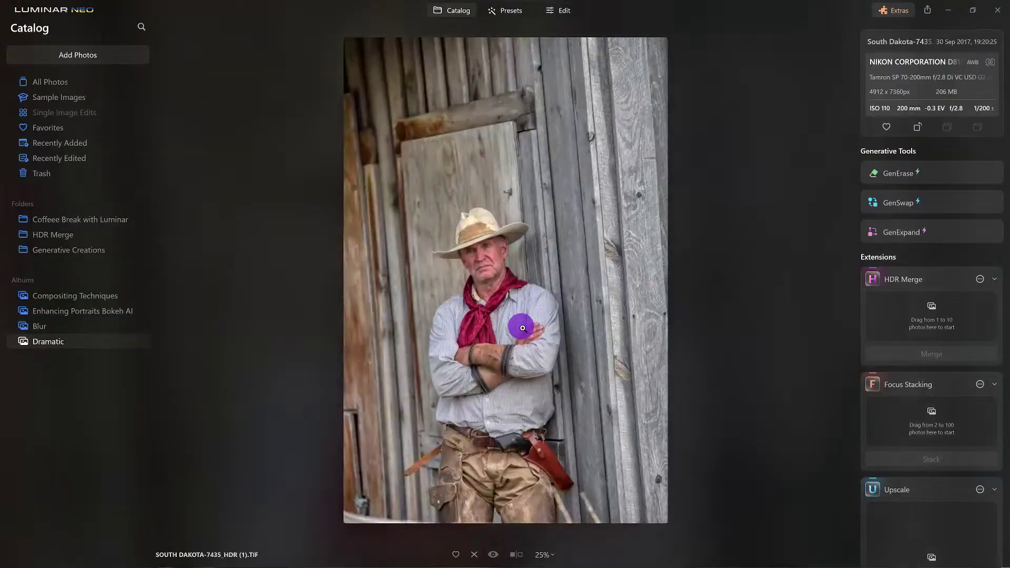
Step: Redo the crop, trimming the top and bottom edges and recentring the photo
key("e")
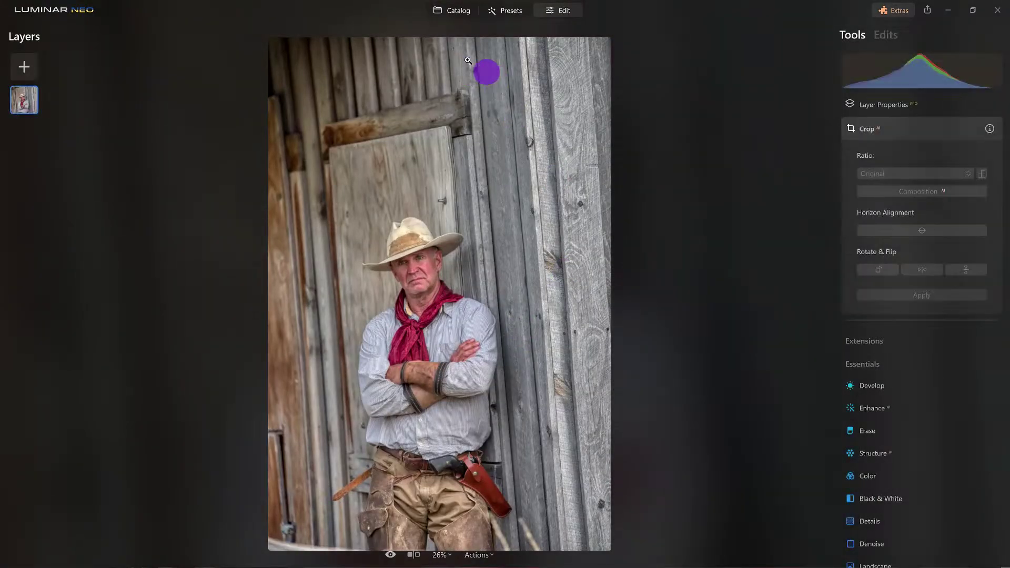
left_click(855, 124)
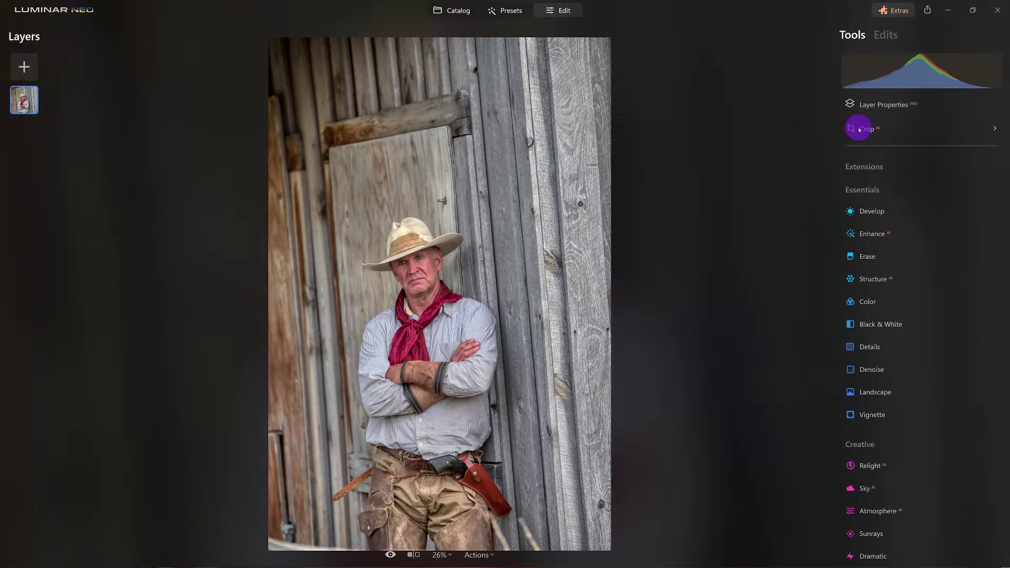
left_click_drag(440, 37, 433, 104)
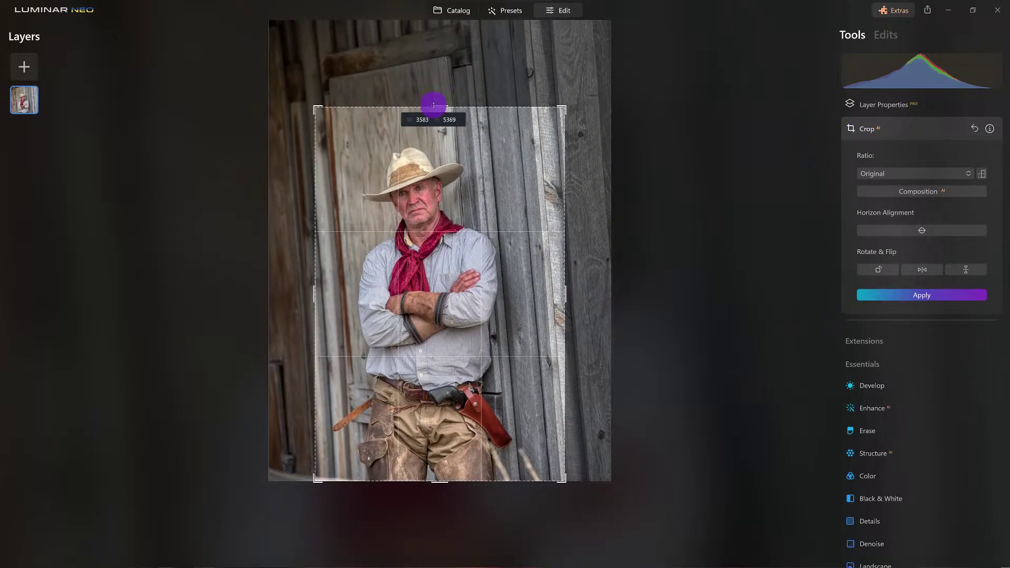
left_click_drag(421, 198, 428, 265)
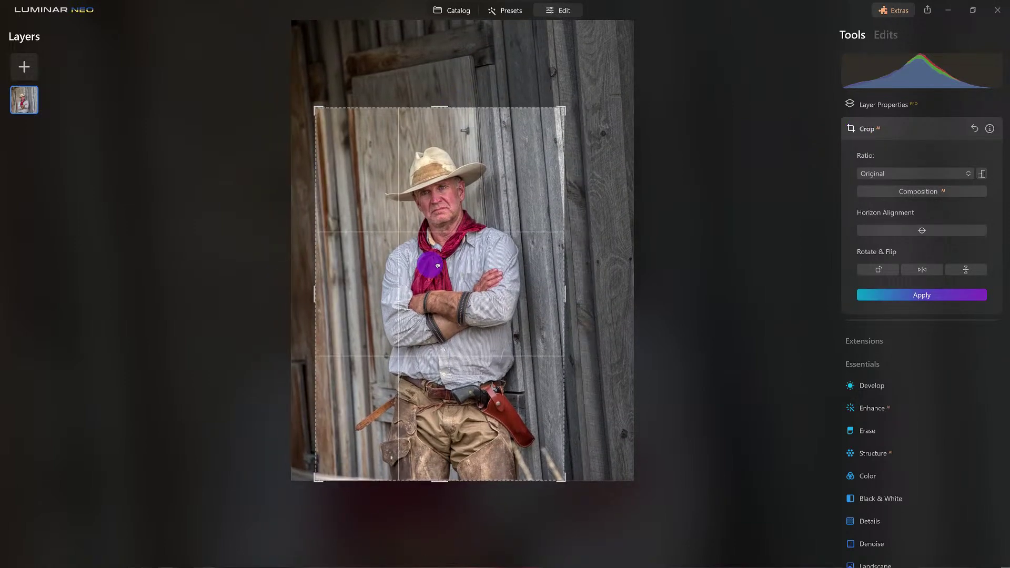
left_click_drag(443, 467, 437, 475)
key("Return")
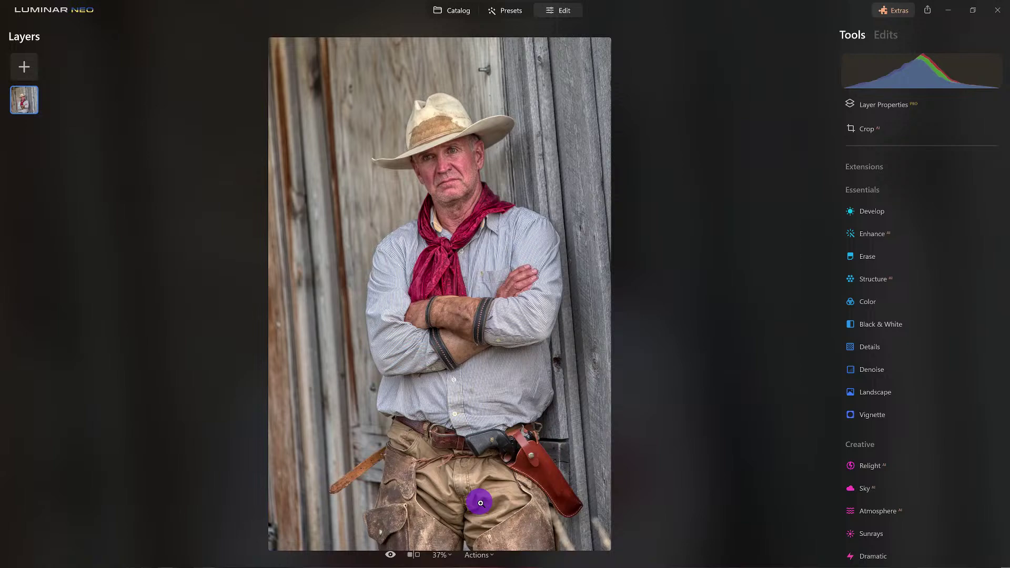
Step: View the original raw in the catalog, then edit South Dakota-7435_HDR (1).TIF
key("g")
left_click(258, 195)
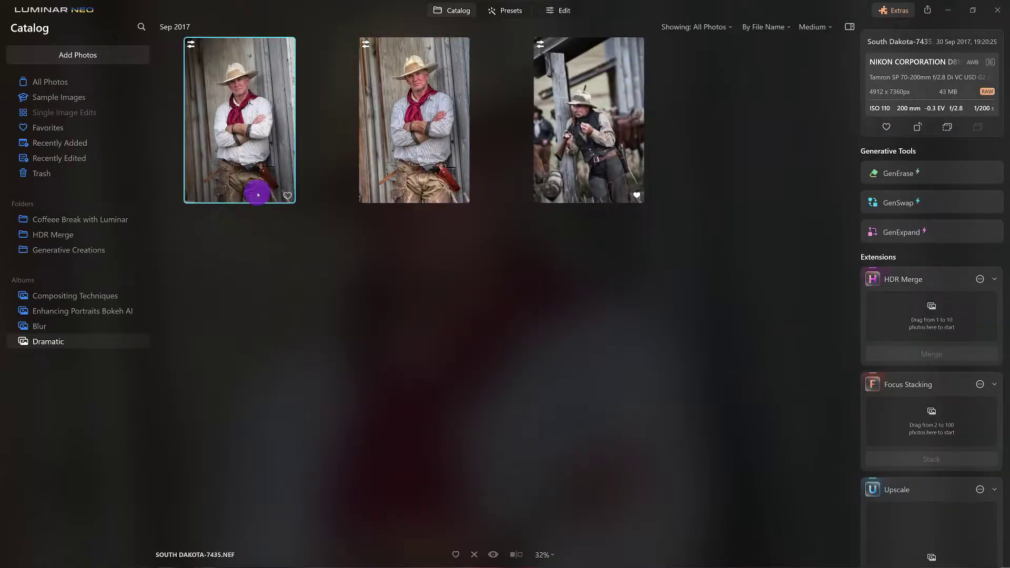
double_click(257, 194)
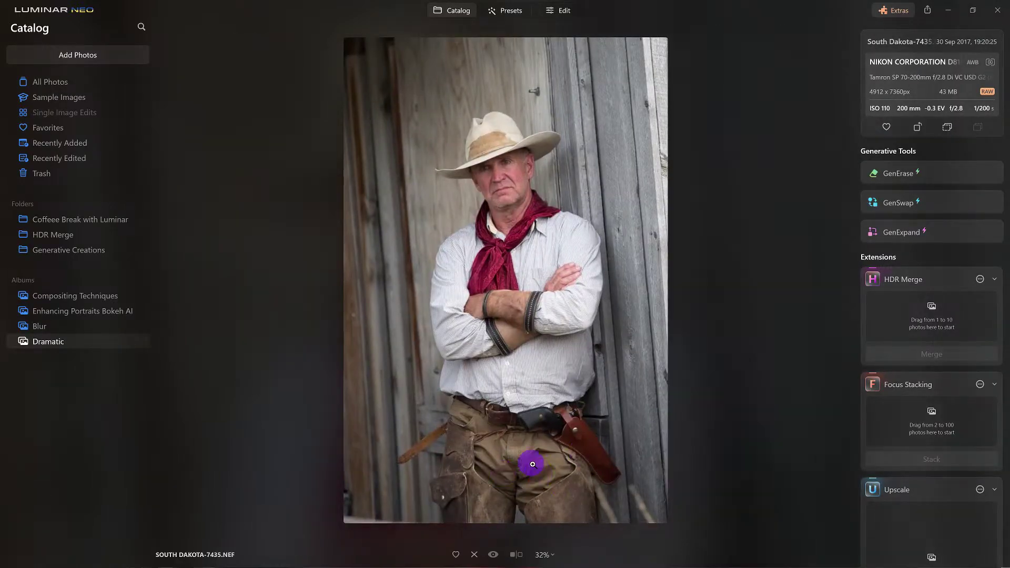
key("Right")
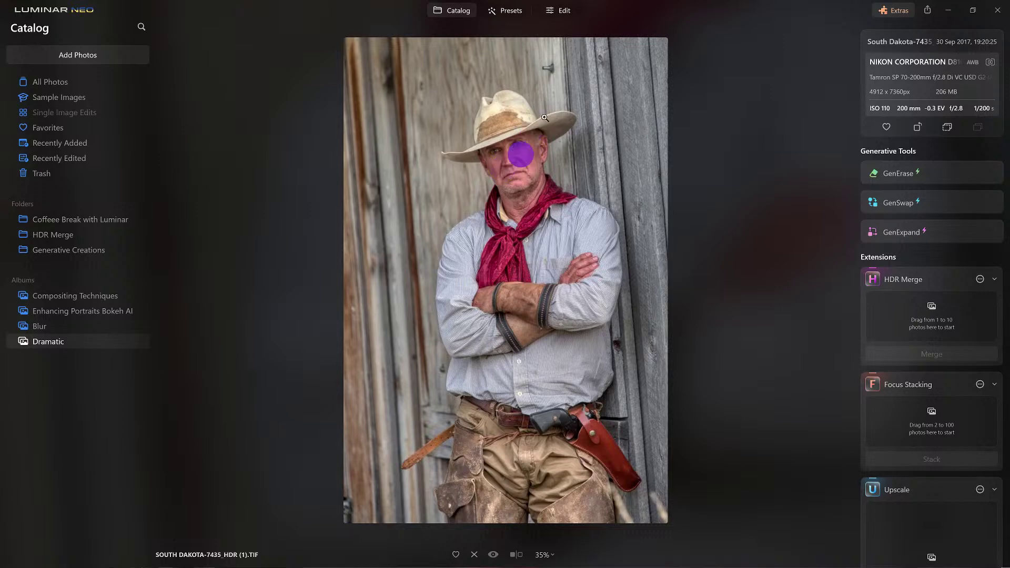
left_click(561, 10)
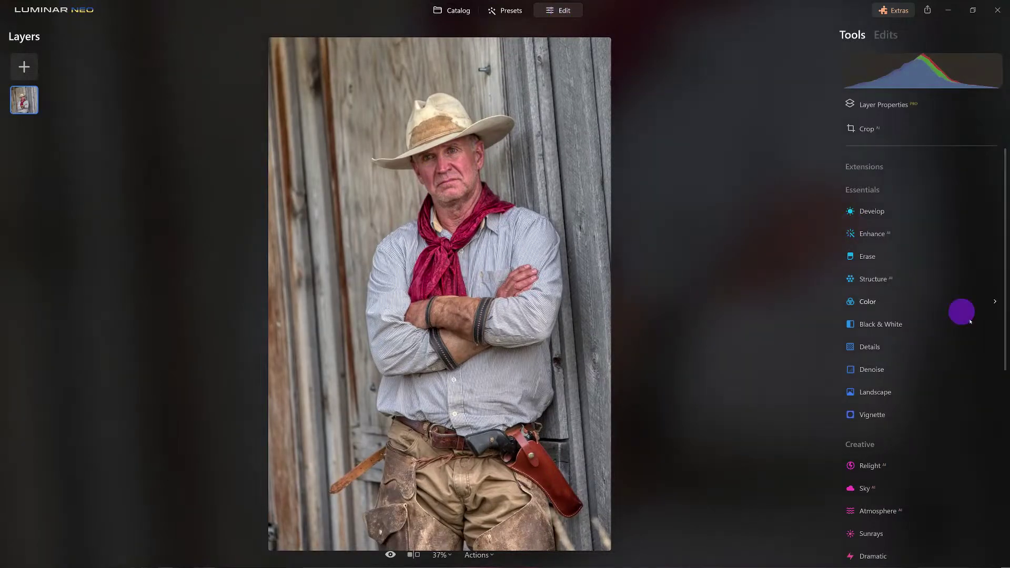
Step: Apply Dramatic with Amount 54, Local Contrast 39, Brightness -19 and Saturation -22
scroll(918, 457, "down", 3)
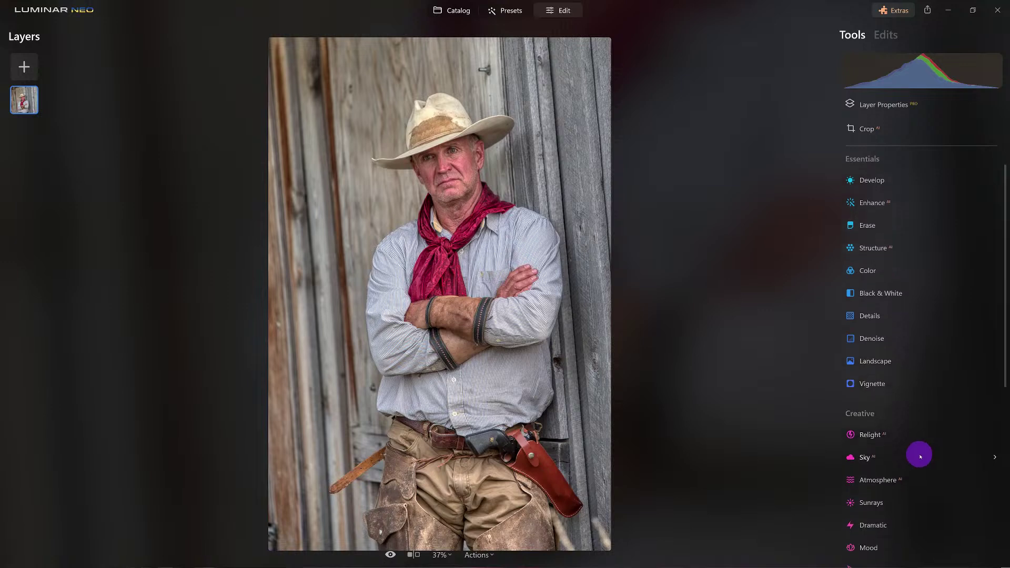
left_click(884, 467)
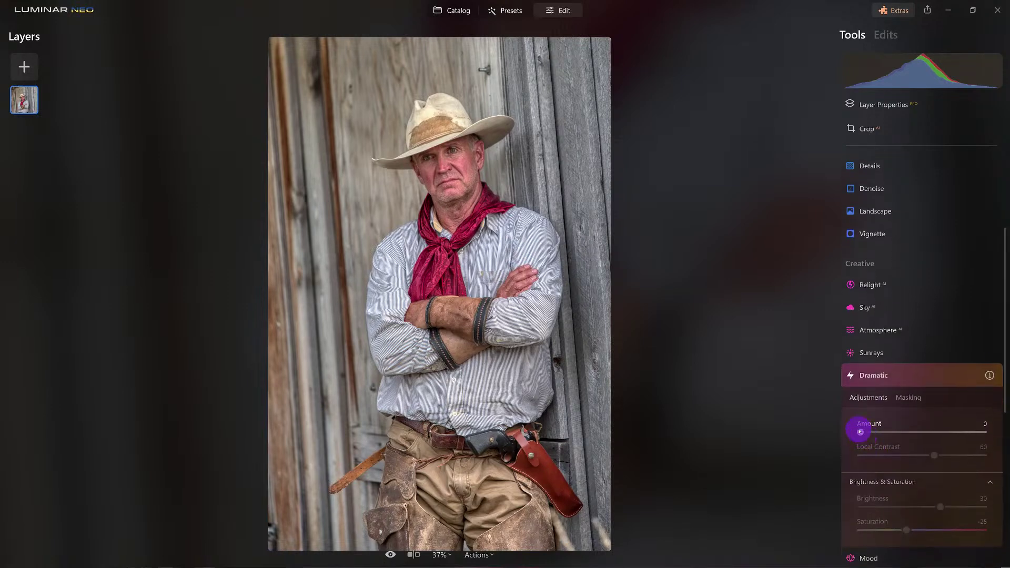
left_click_drag(860, 432, 910, 455)
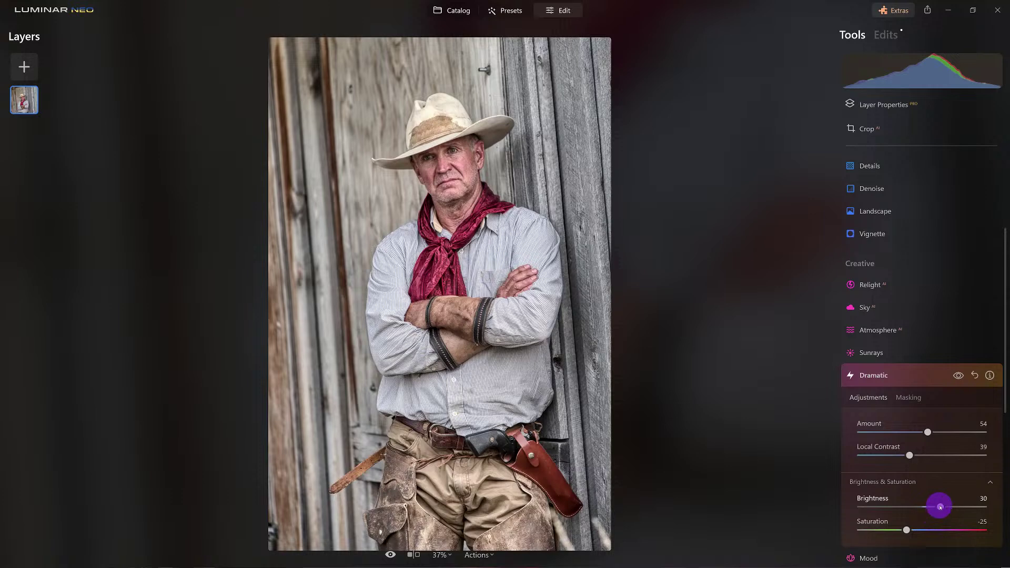
left_click_drag(940, 507, 909, 507)
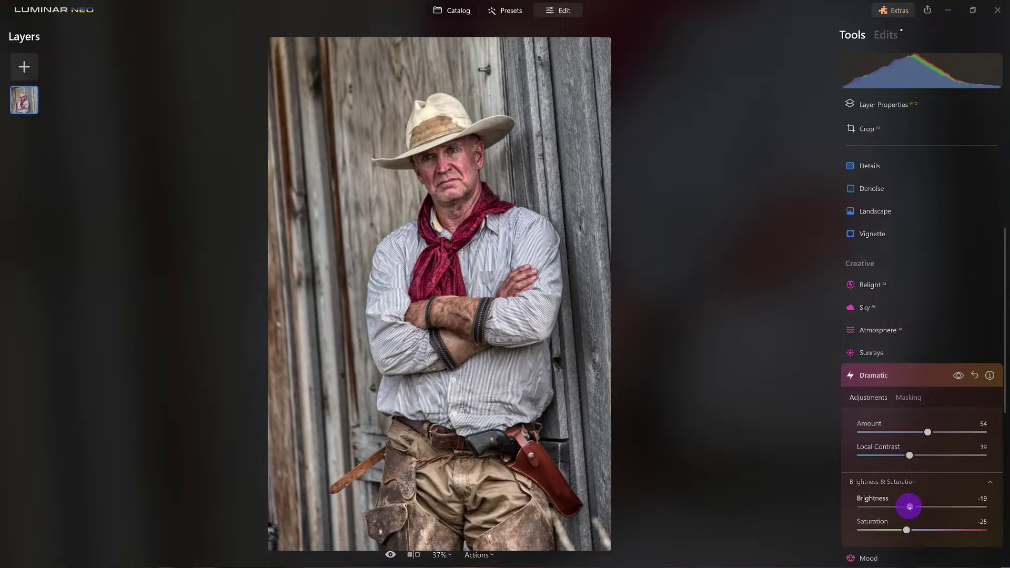
left_click_drag(913, 507, 908, 508)
mouse_move(907, 531)
left_mouse_down()
mouse_move(923, 531)
mouse_move(909, 530)
left_mouse_up()
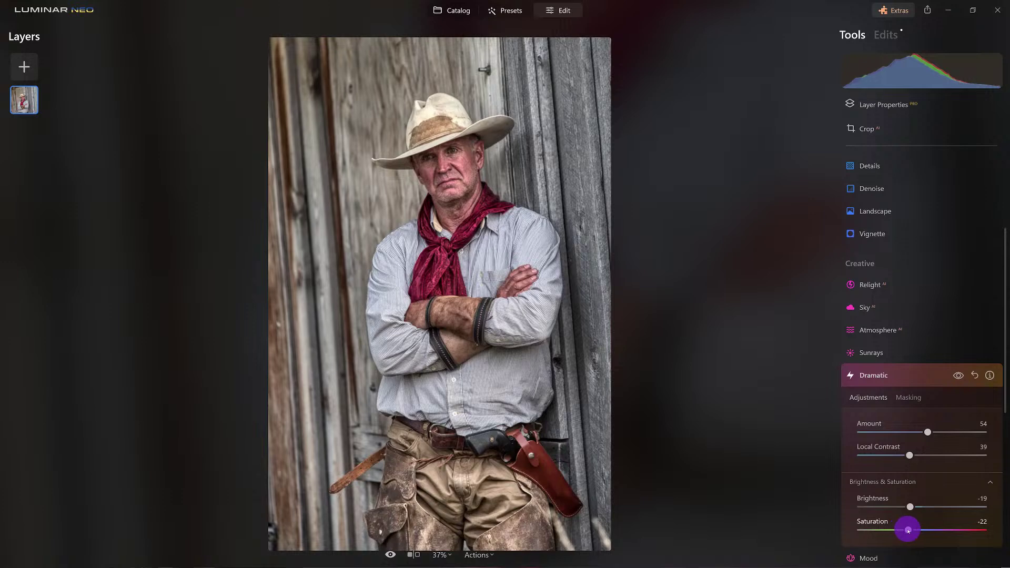
left_click(905, 504)
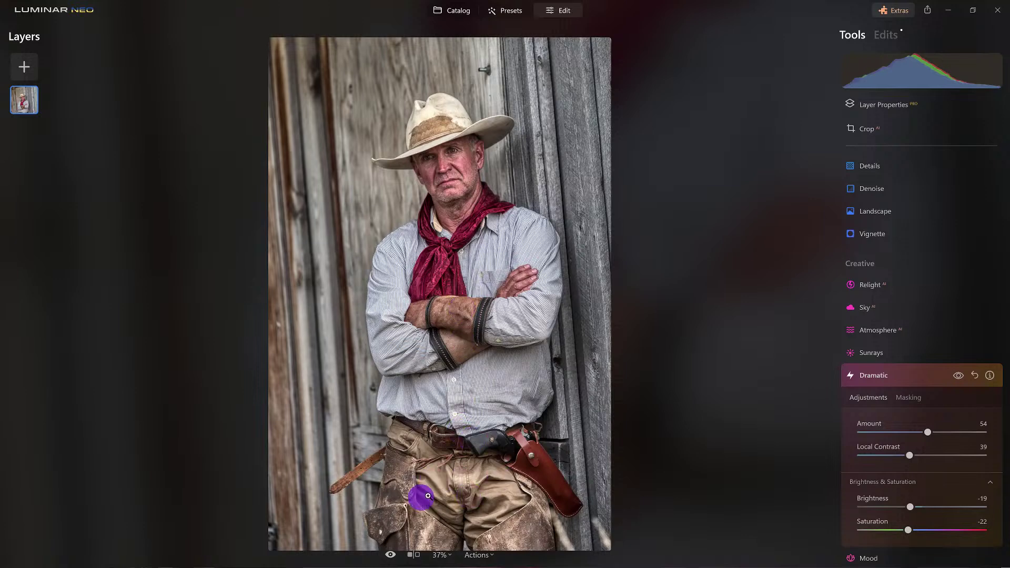
Step: Lower Develop's Light Exposure to -1.22 and bring up its Masking options
left_click(907, 375)
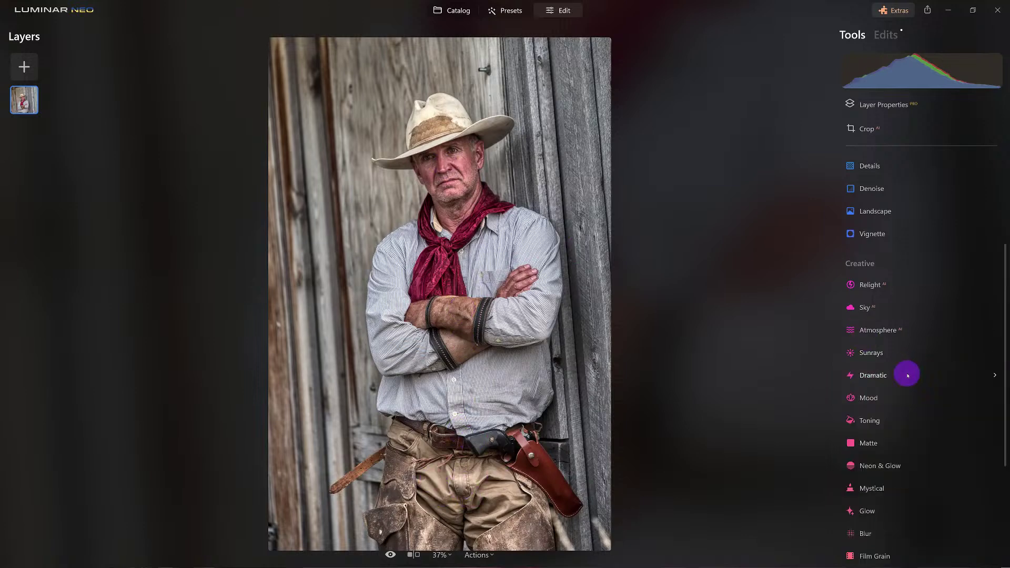
scroll(907, 375, "up", 4)
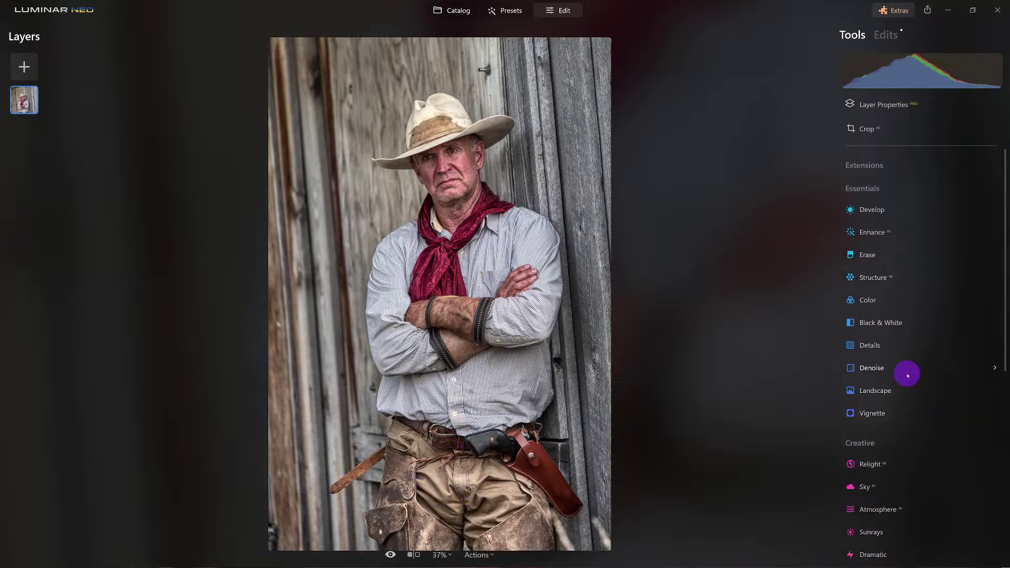
left_click(877, 210)
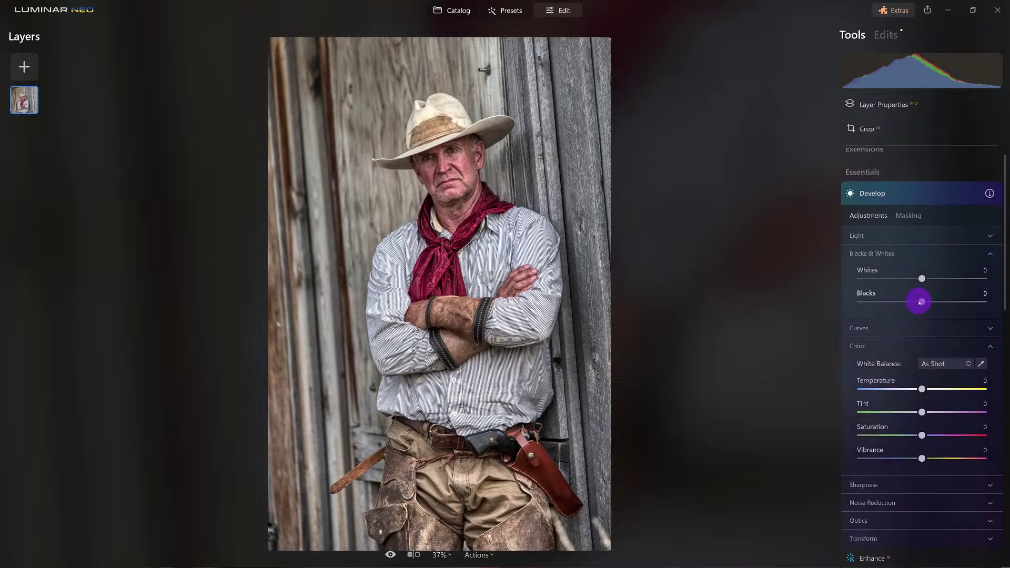
scroll(919, 302, "up", 1)
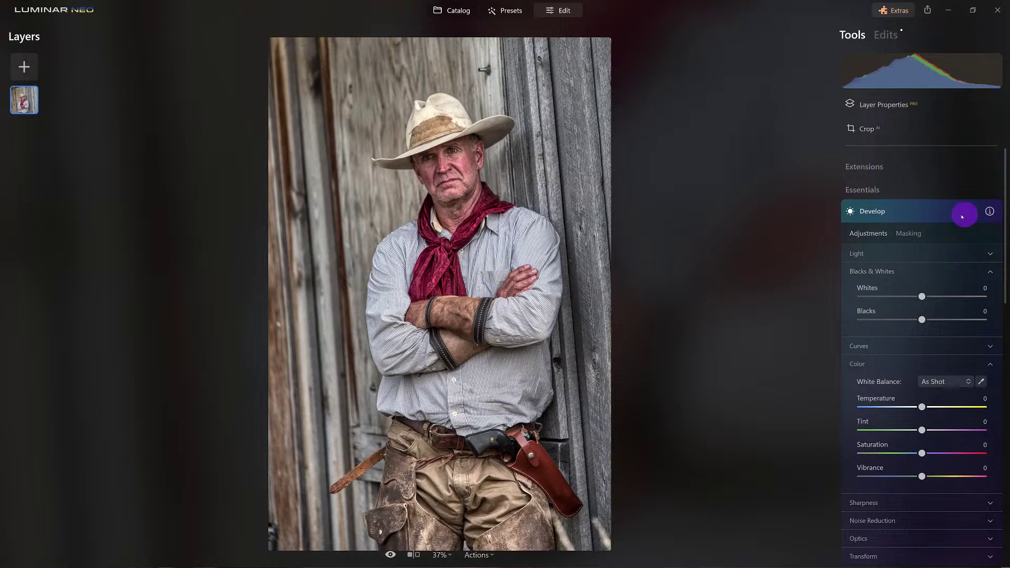
left_click(922, 210)
left_click(921, 209)
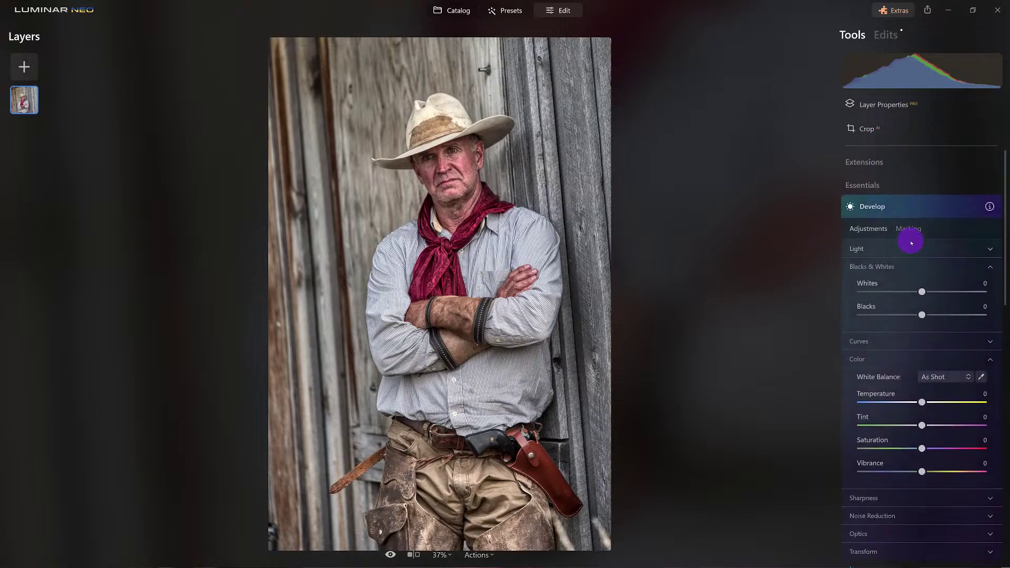
left_click(932, 254)
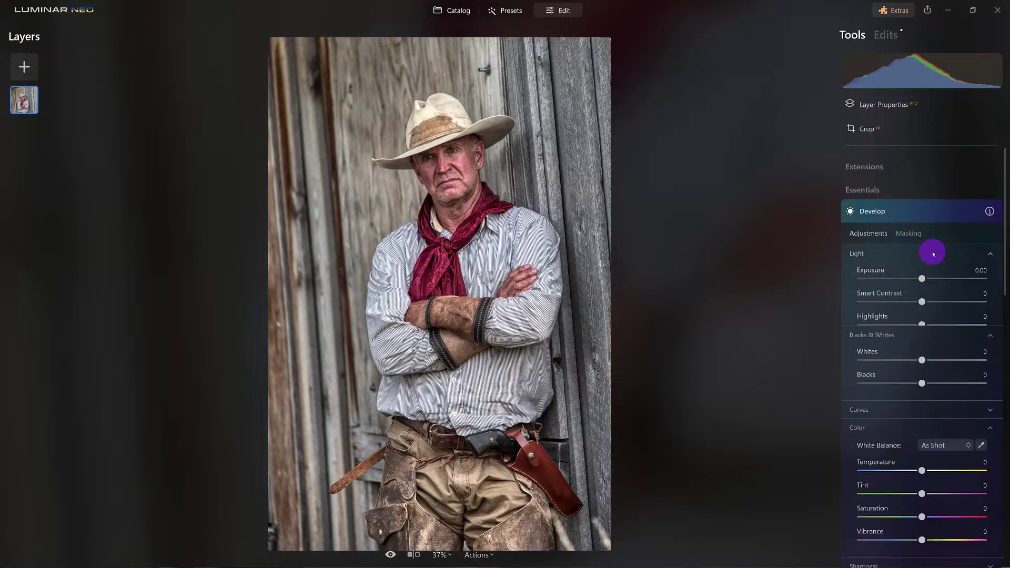
left_click(922, 279)
left_click_drag(922, 278, 907, 283)
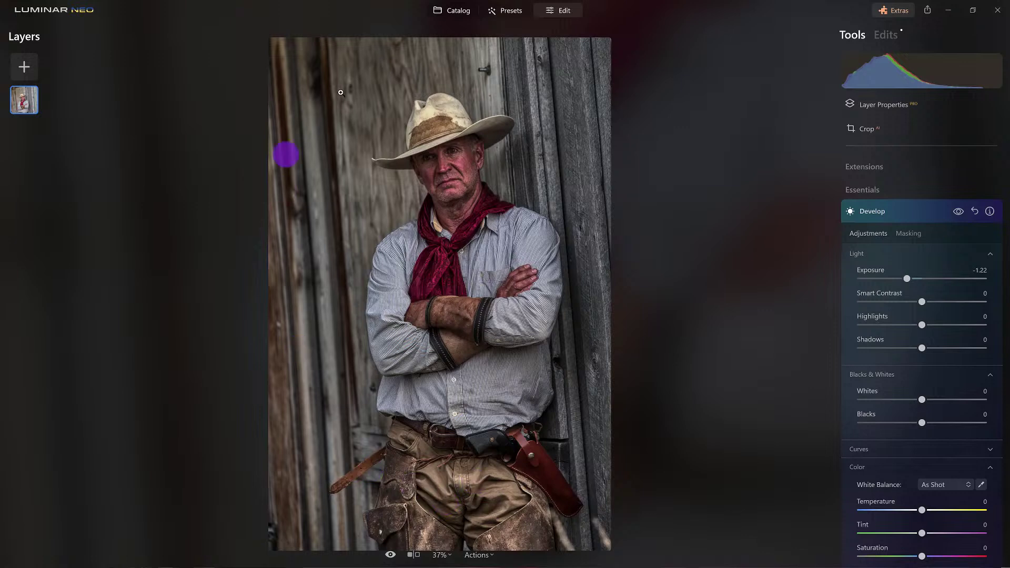
left_click(908, 233)
scroll(901, 230, "down", 1)
Step: Erase the Develop mask from the cowboy's hat, face, shirt and arms with the brush
left_click(884, 231)
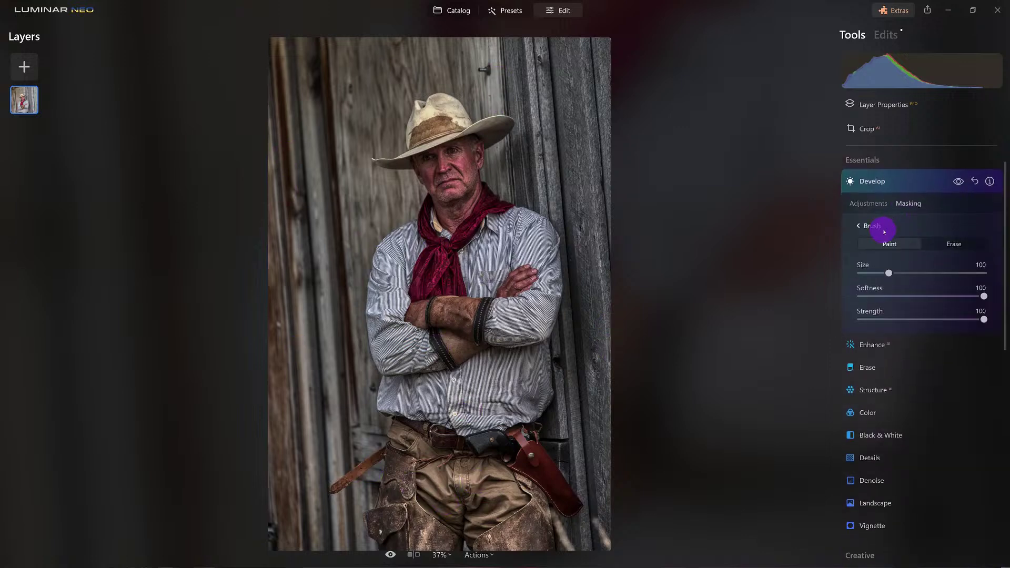
left_click(954, 246)
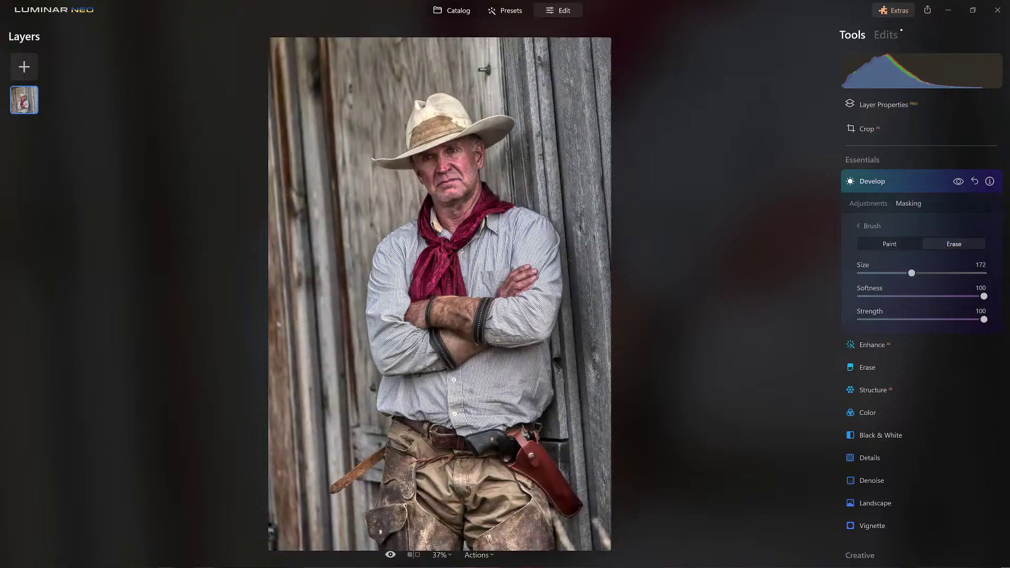
mouse_move(418, 184)
left_mouse_down()
mouse_move(418, 221)
mouse_move(494, 247)
mouse_move(547, 305)
left_mouse_up()
mouse_move(491, 248)
left_mouse_down()
mouse_move(415, 315)
mouse_move(394, 242)
mouse_move(424, 121)
mouse_move(494, 105)
left_mouse_up()
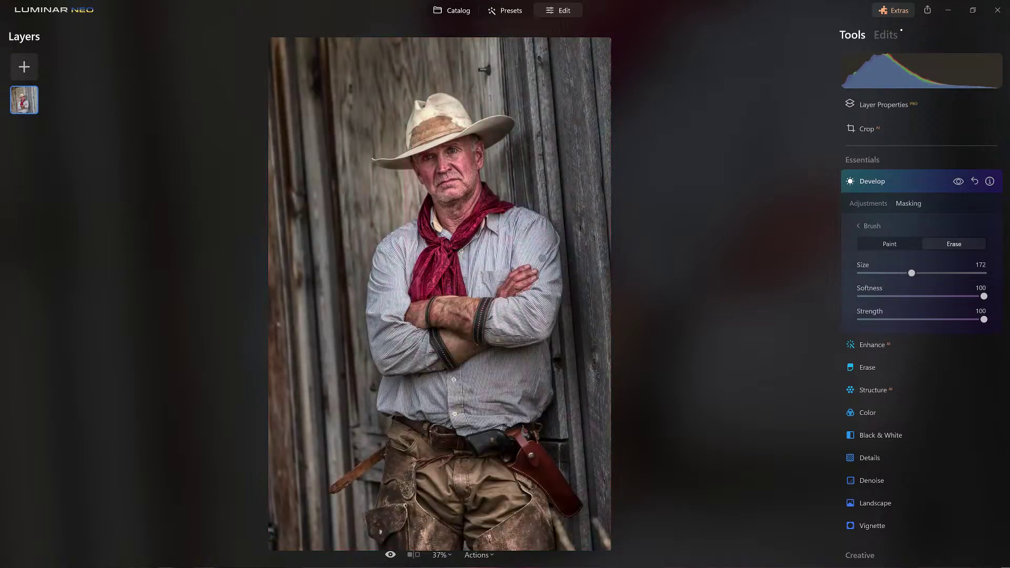
left_click_drag(385, 142, 375, 253)
left_click_drag(499, 216, 542, 240)
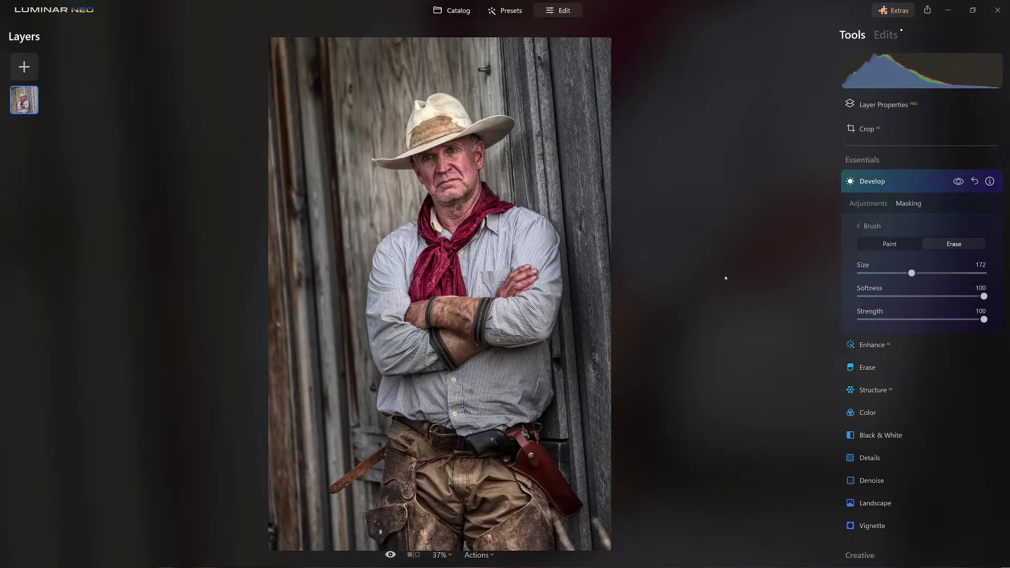
Step: Ease Develop Exposure back to -0.94 and compare against the original
left_click(866, 227)
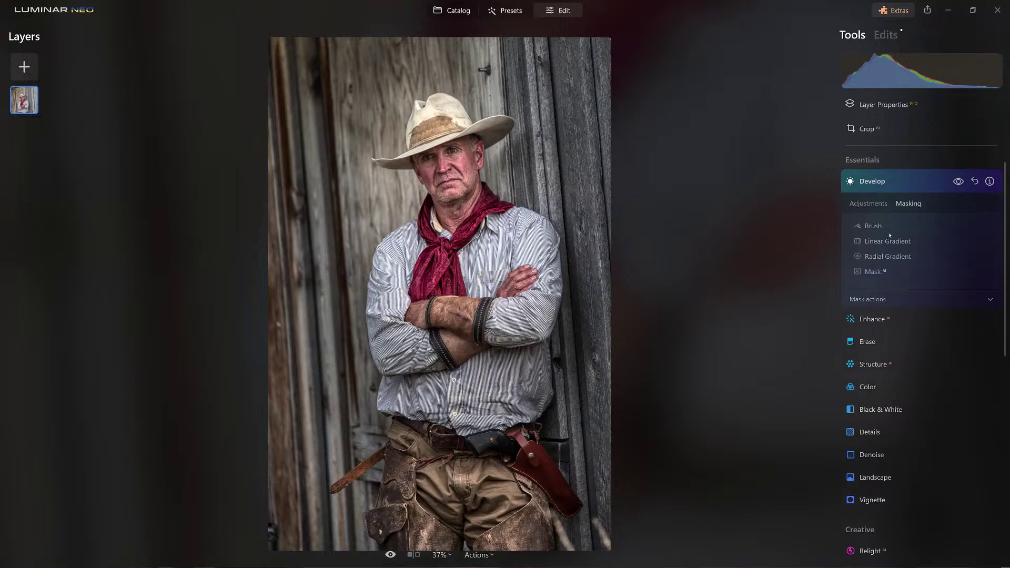
left_click(868, 203)
left_click_drag(907, 253, 911, 250)
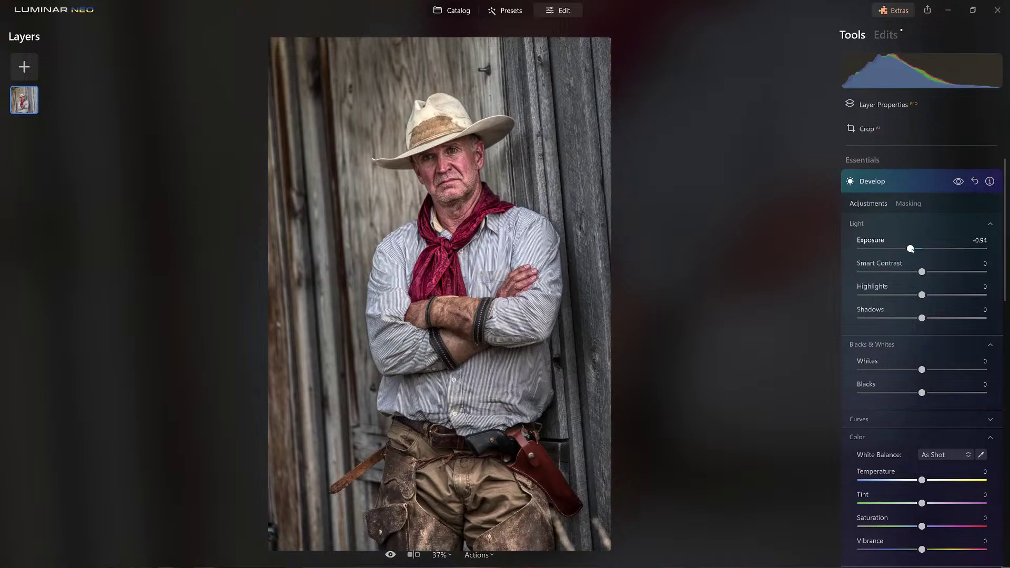
key("backslash")
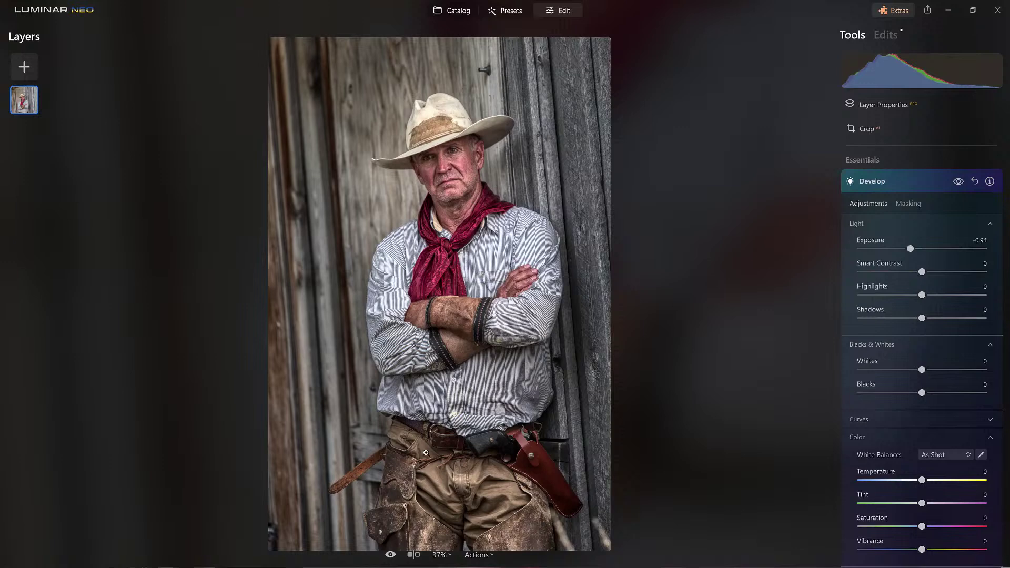
left_click(887, 181)
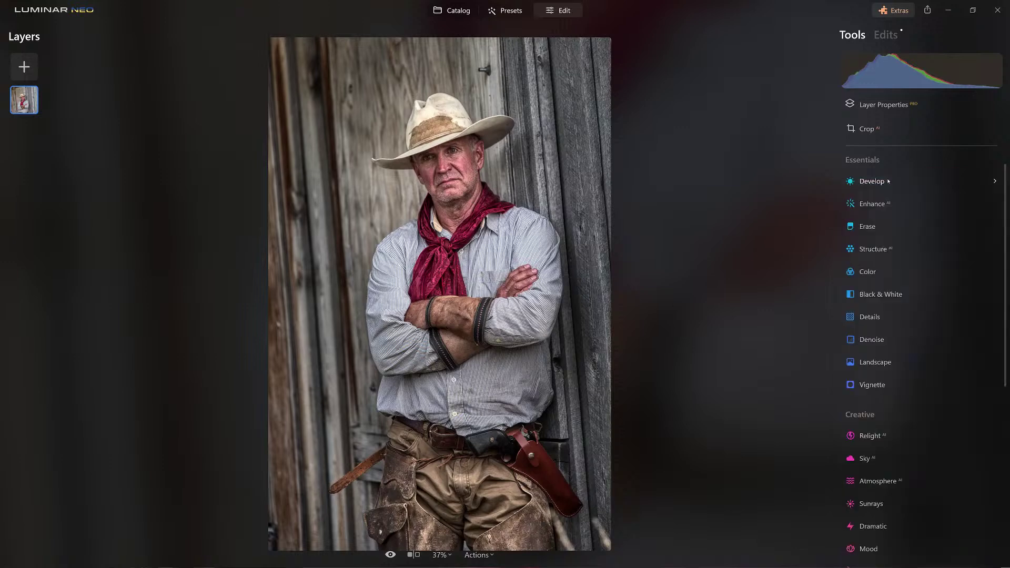
Step: Lower the Color Saturation to -32
left_click(886, 36)
left_click(894, 106)
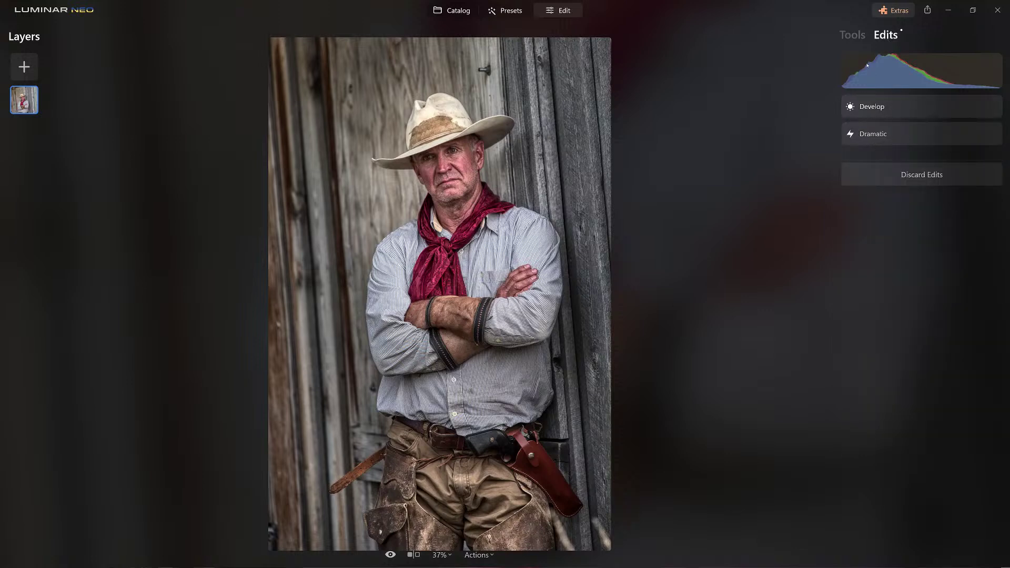
left_click(857, 38)
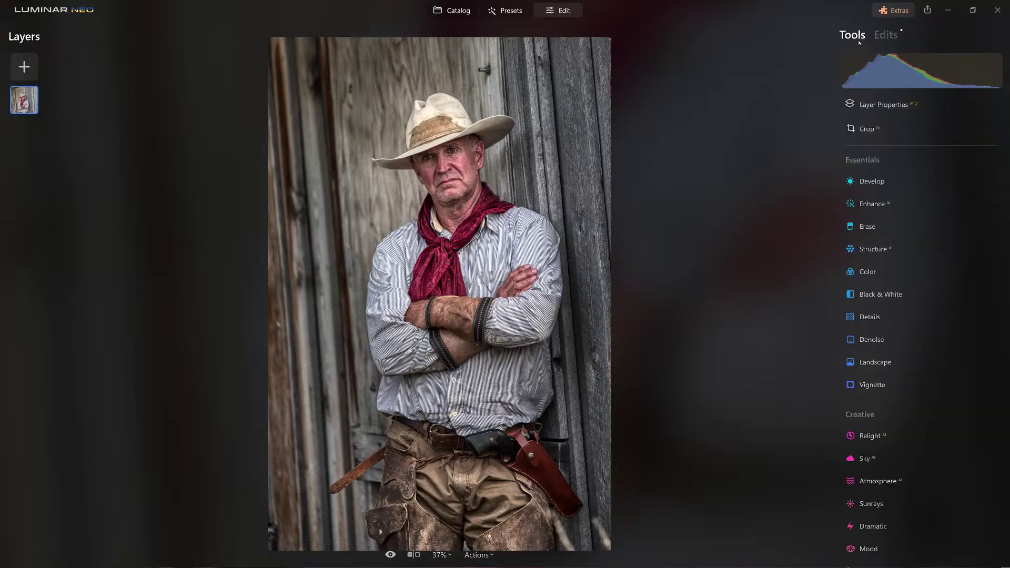
left_click(870, 278)
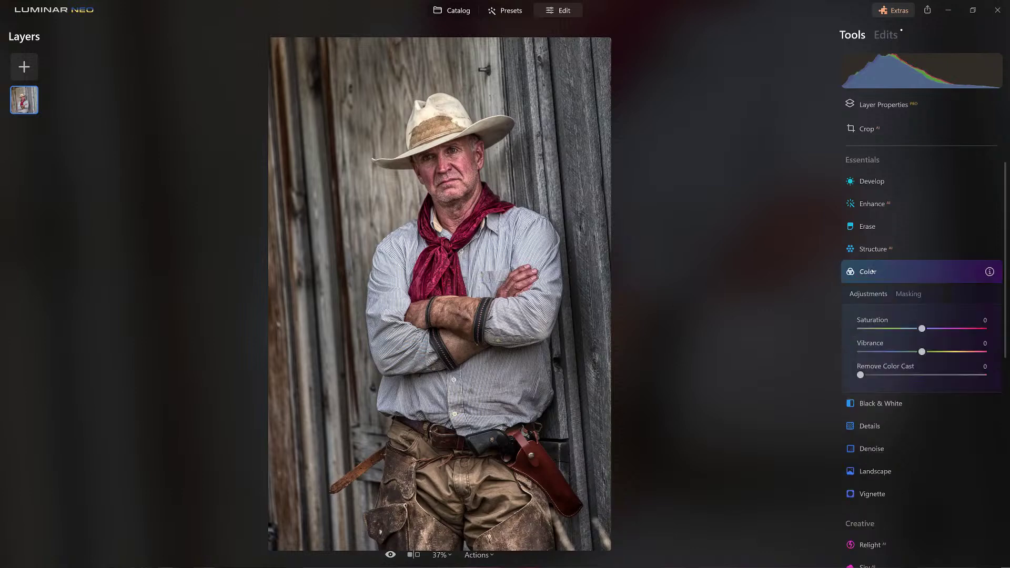
left_click_drag(921, 328, 909, 328)
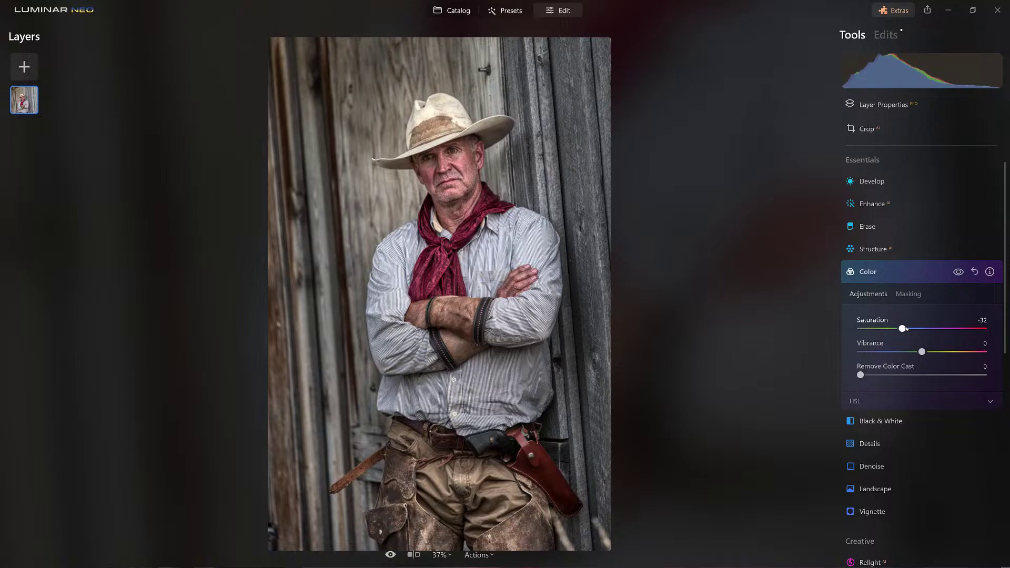
left_click(430, 165)
left_click_drag(912, 329, 902, 328)
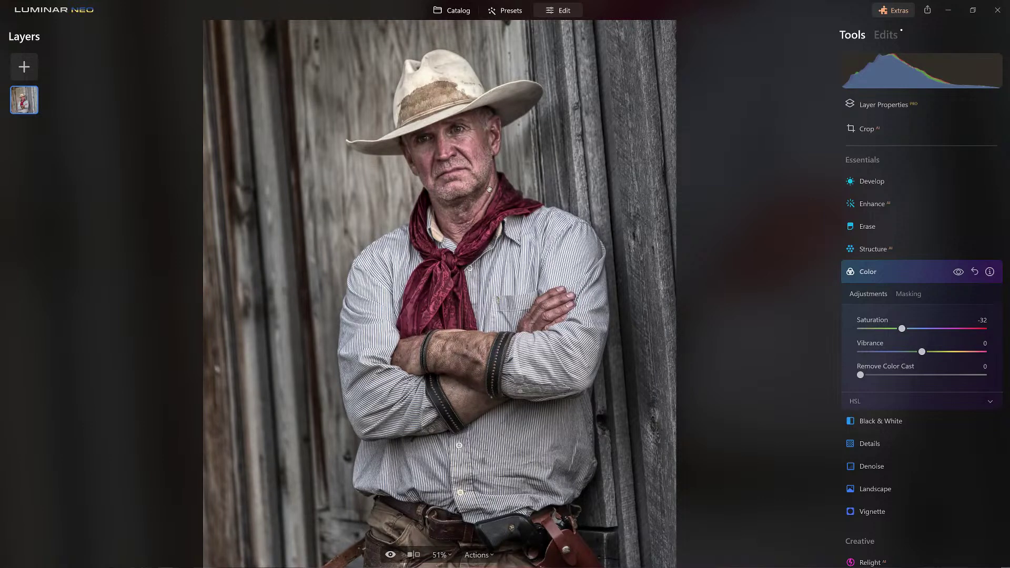
Step: Add Structure with Amount 20 and Boost 20, then fit the photo back in view
left_click(897, 253)
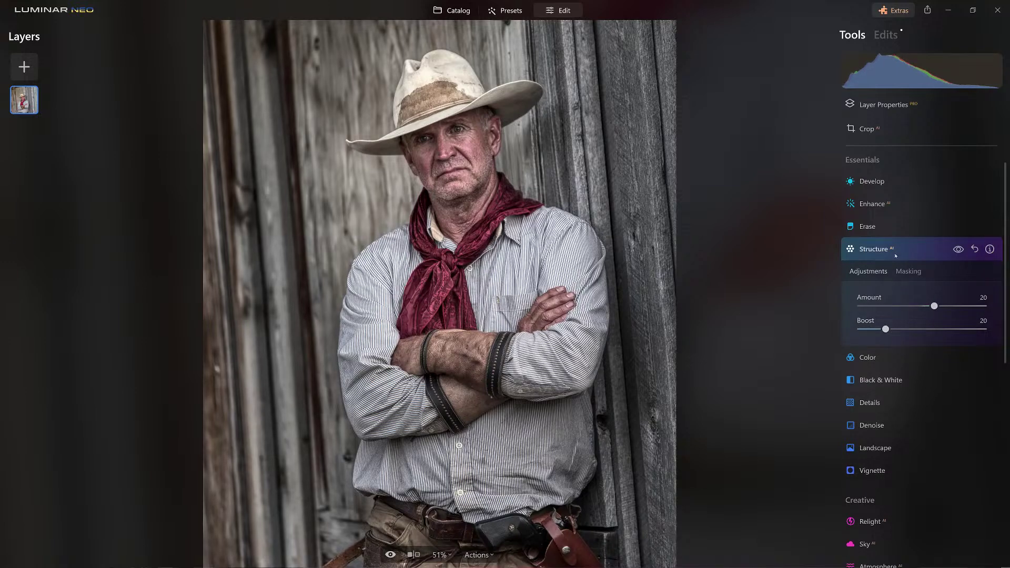
left_click(872, 248)
left_click(507, 270)
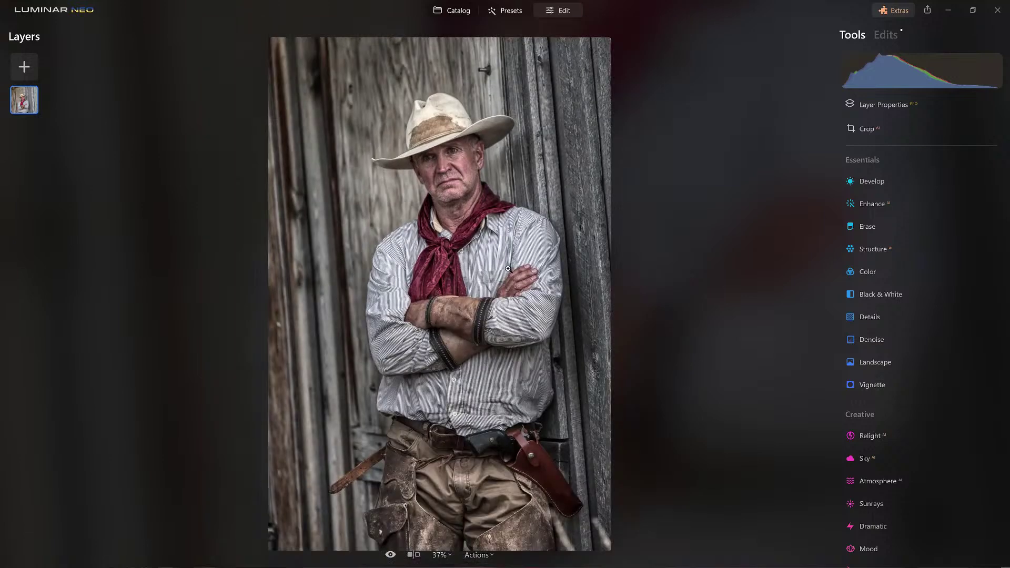
scroll(540, 279, "up", 1)
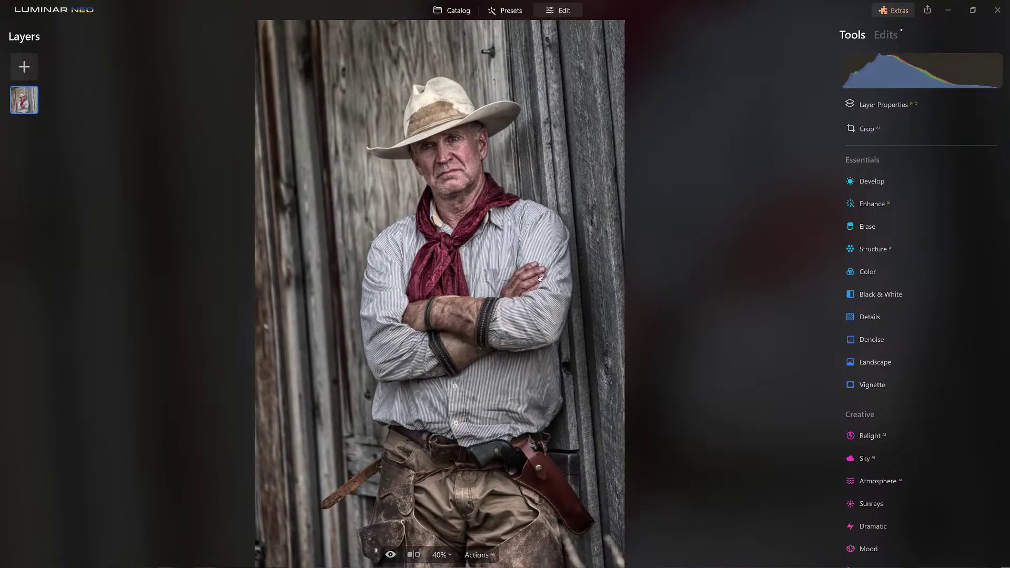
Step: Save the current edits as a preset named 'Cowboy Carl' and return to the preset collections
left_click(476, 555)
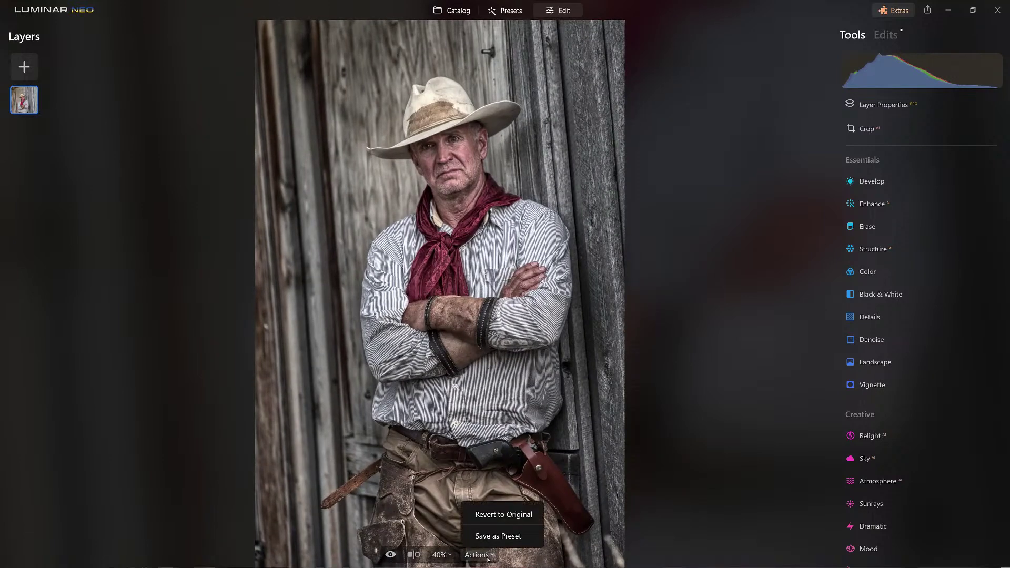
left_click(501, 535)
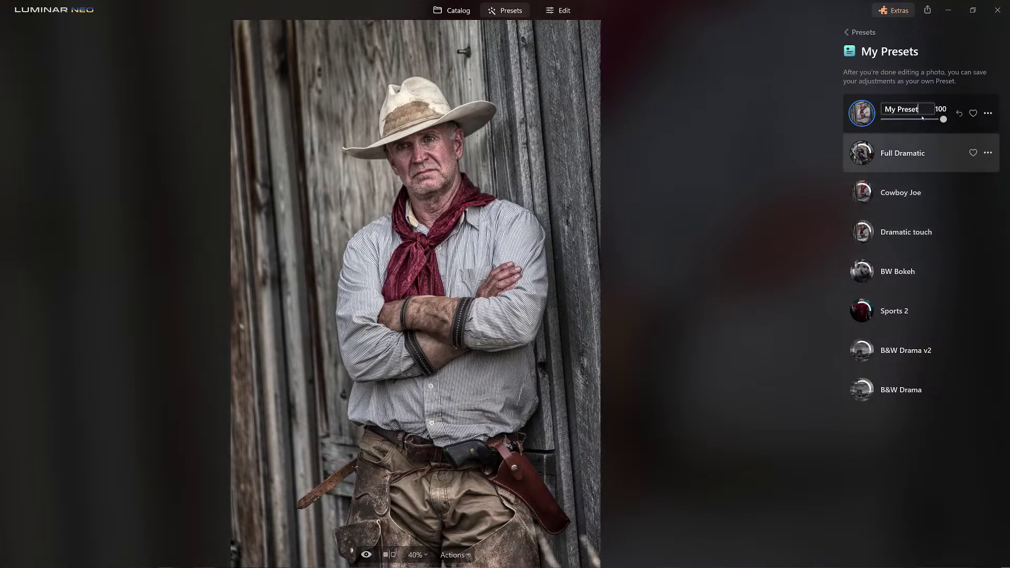
left_click_drag(919, 109, 860, 112)
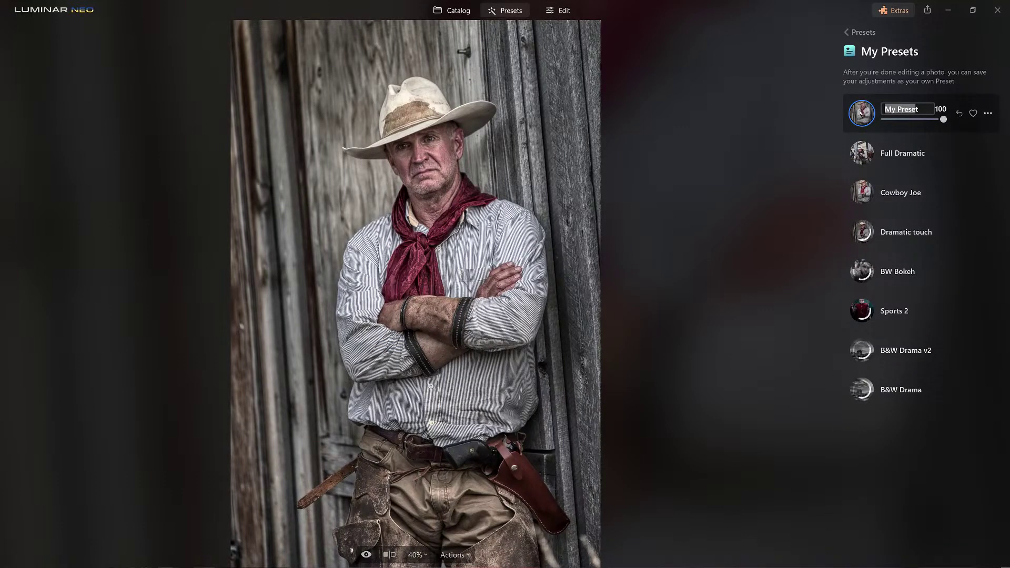
type("Cowboy t")
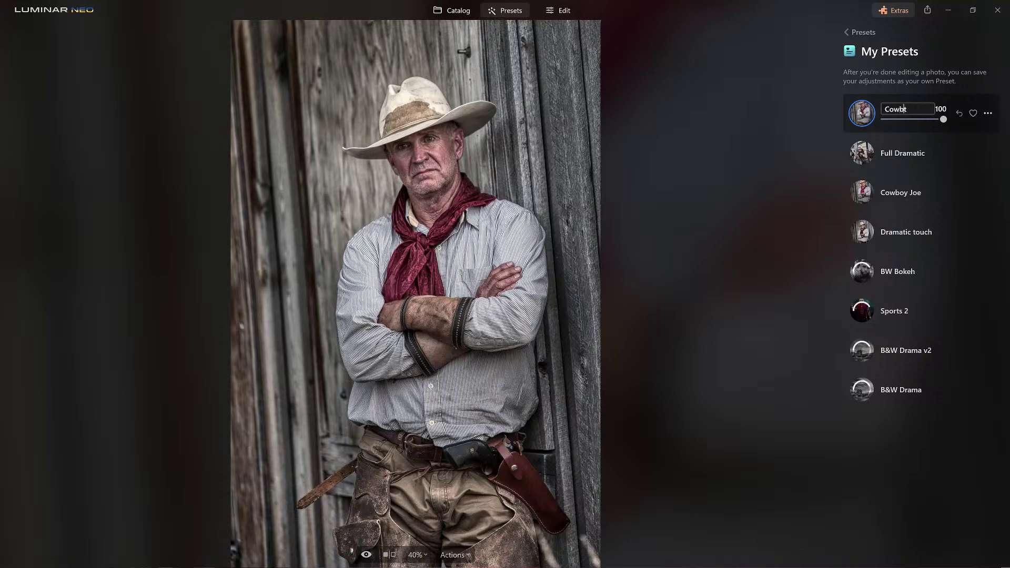
type("Carl")
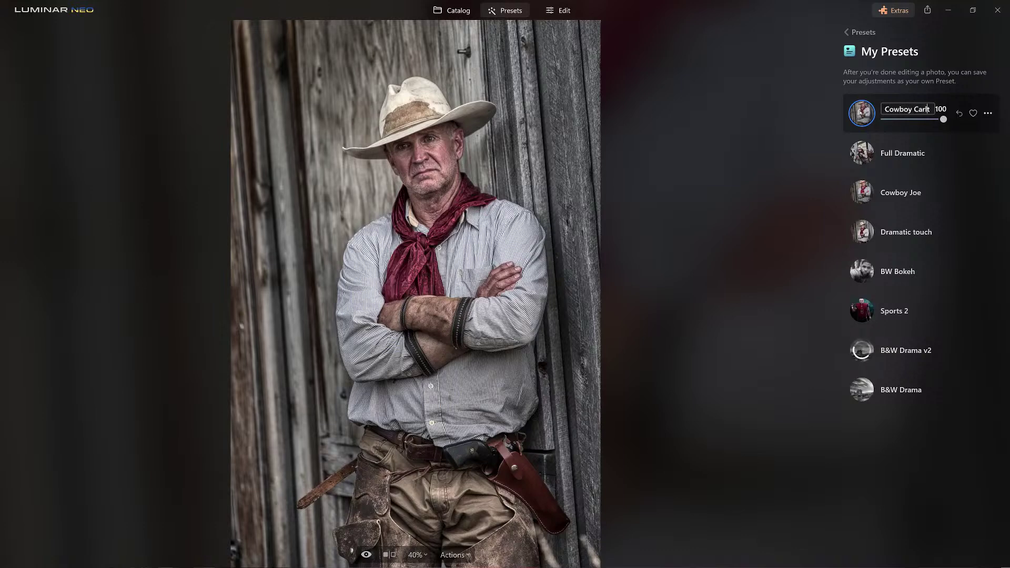
key("Return")
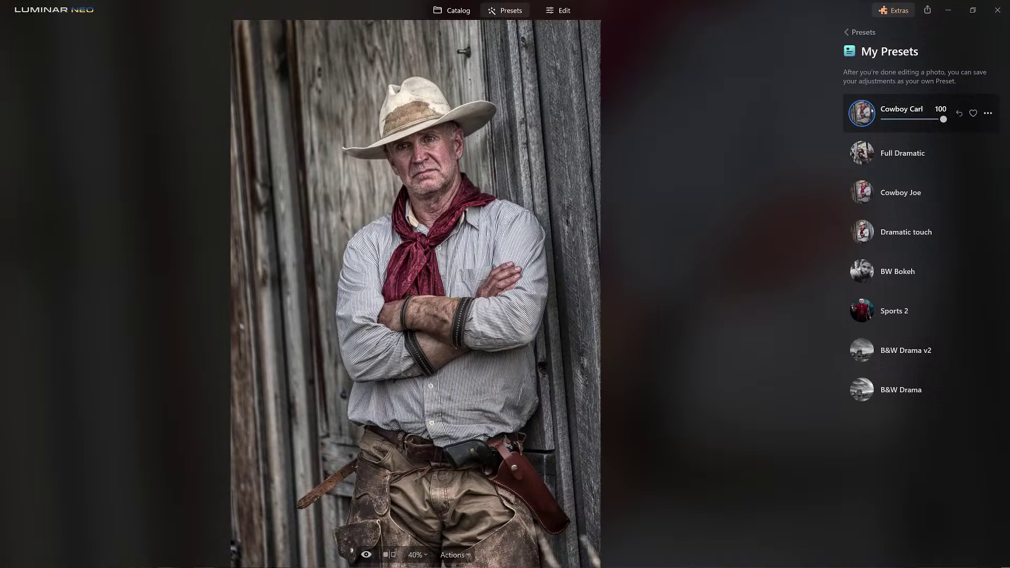
left_click(846, 33)
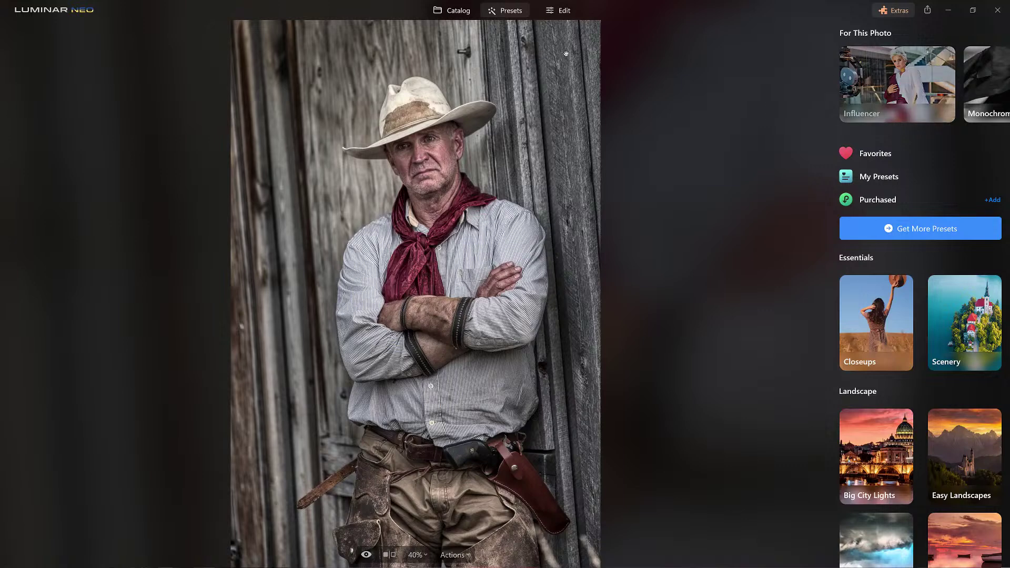
Step: Discard all edits on the portrait, restoring the original photo
left_click(579, 13)
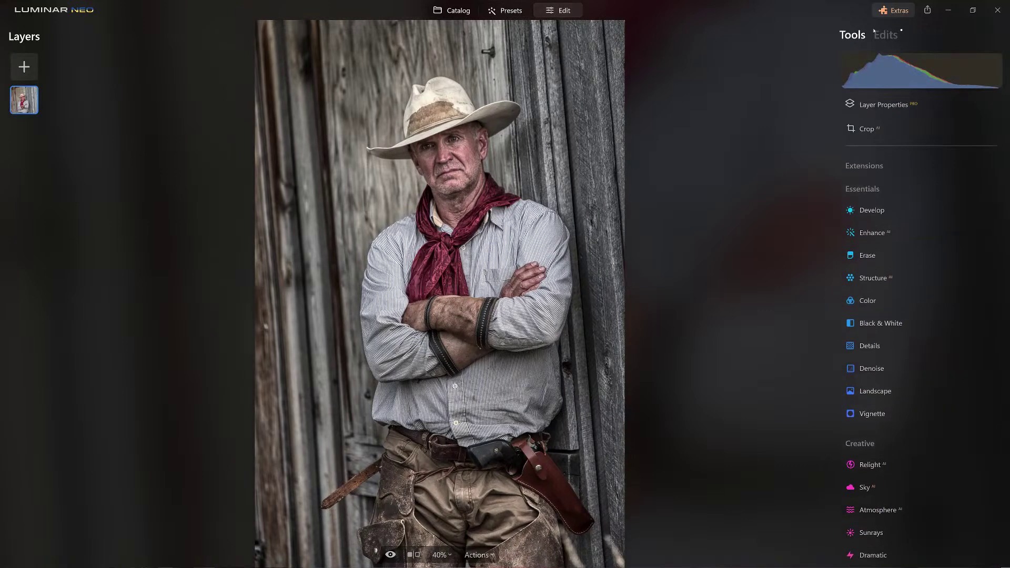
left_click(885, 35)
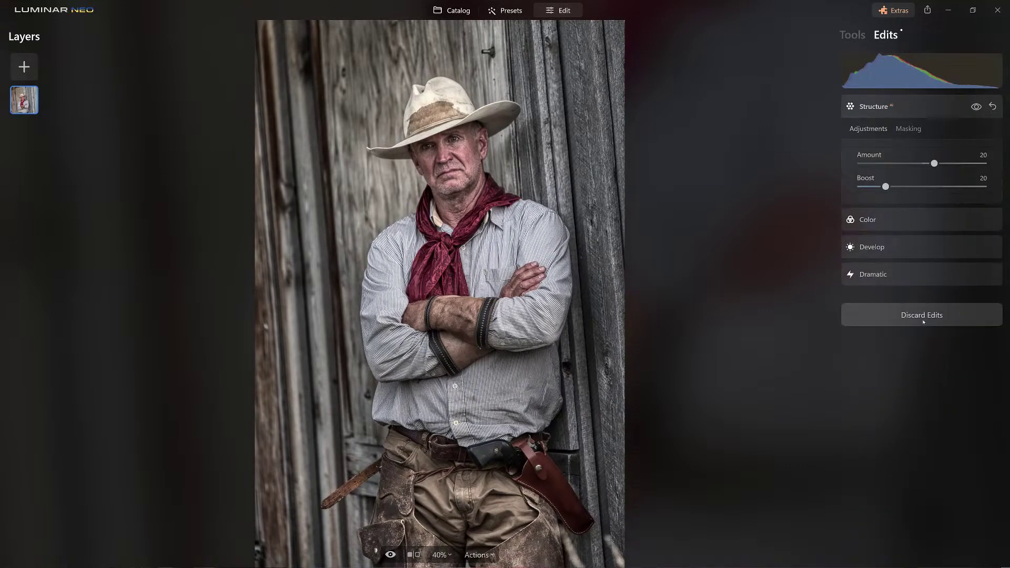
left_click(922, 318)
left_click(852, 37)
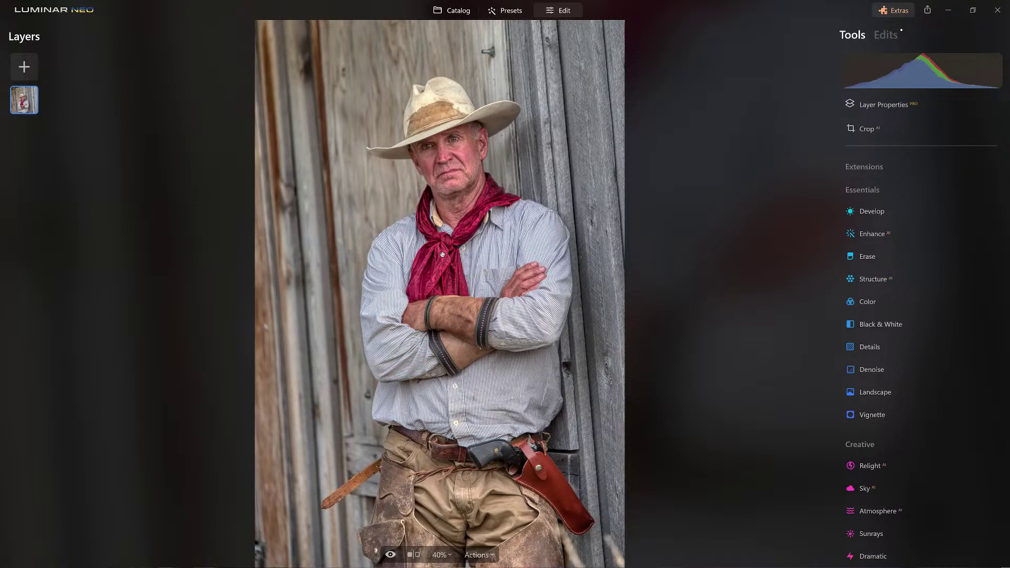
Step: Apply the Cowboy Carl preset from My Presets
left_click(515, 13)
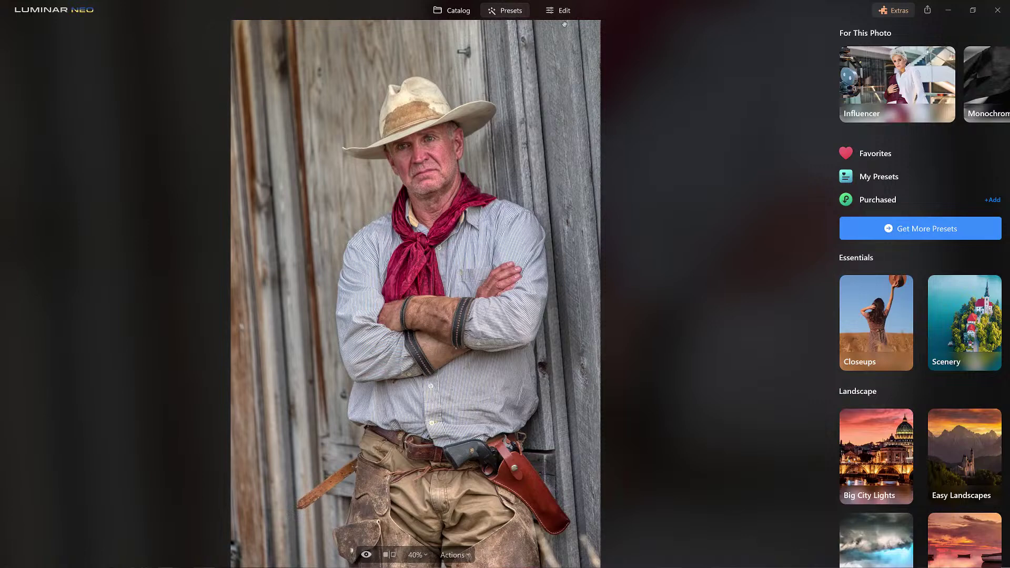
left_click(878, 176)
left_click(901, 113)
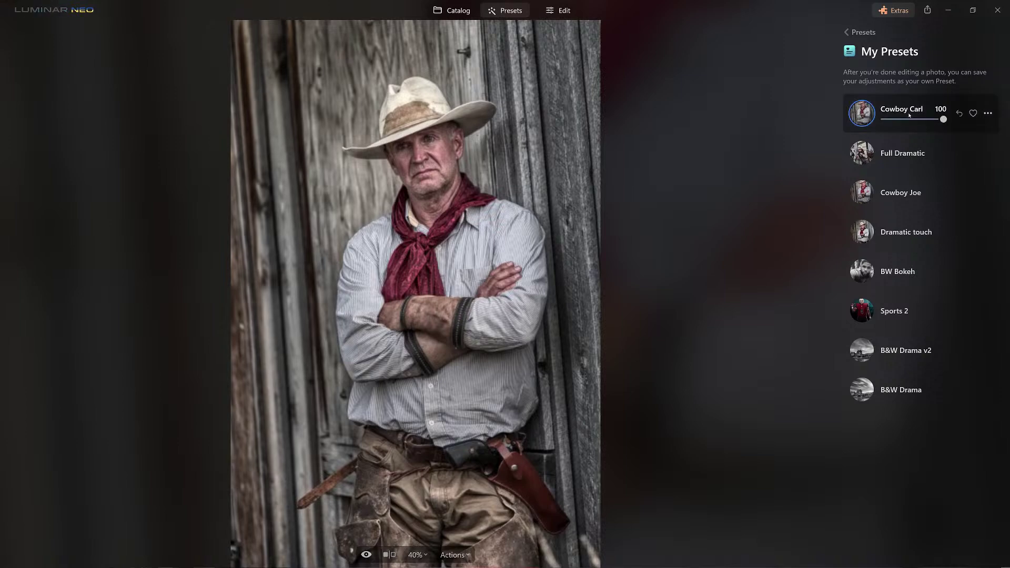
Step: Dial the Cowboy Carl strength down to 54, comparing before and after along the way
mouse_move(943, 119)
left_mouse_down()
mouse_move(899, 120)
mouse_move(979, 118)
mouse_move(861, 119)
mouse_move(943, 119)
left_mouse_up()
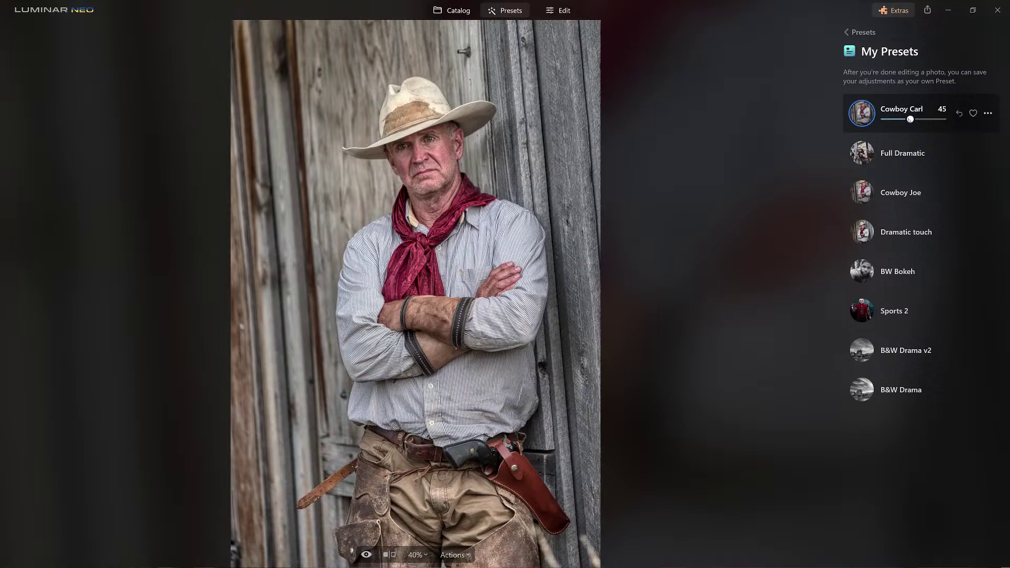
left_click_drag(937, 121, 910, 121)
scroll(451, 155, "up", 5)
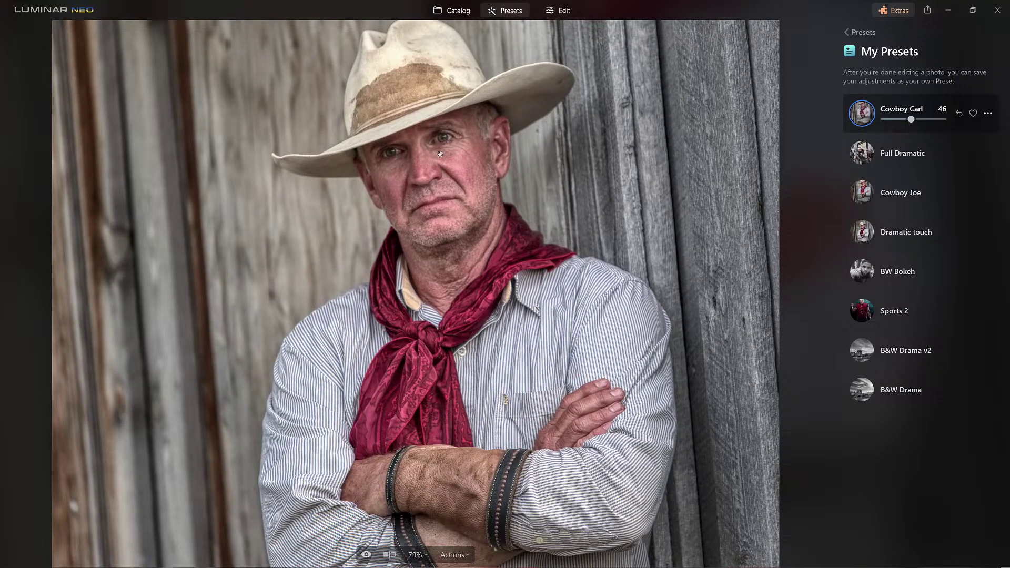
left_click(366, 555)
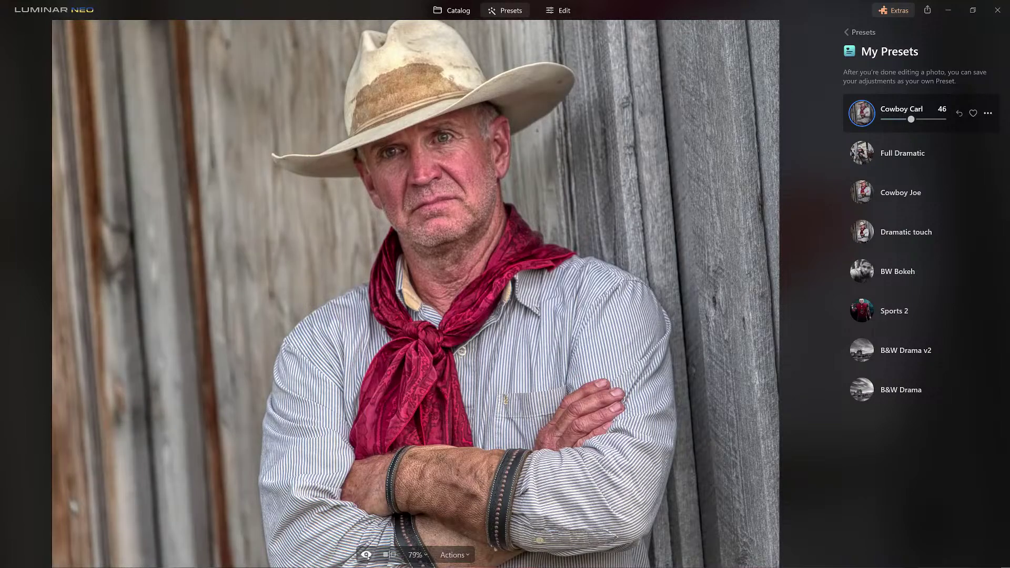
left_click(366, 554)
left_click(909, 119)
left_click_drag(910, 119, 912, 121)
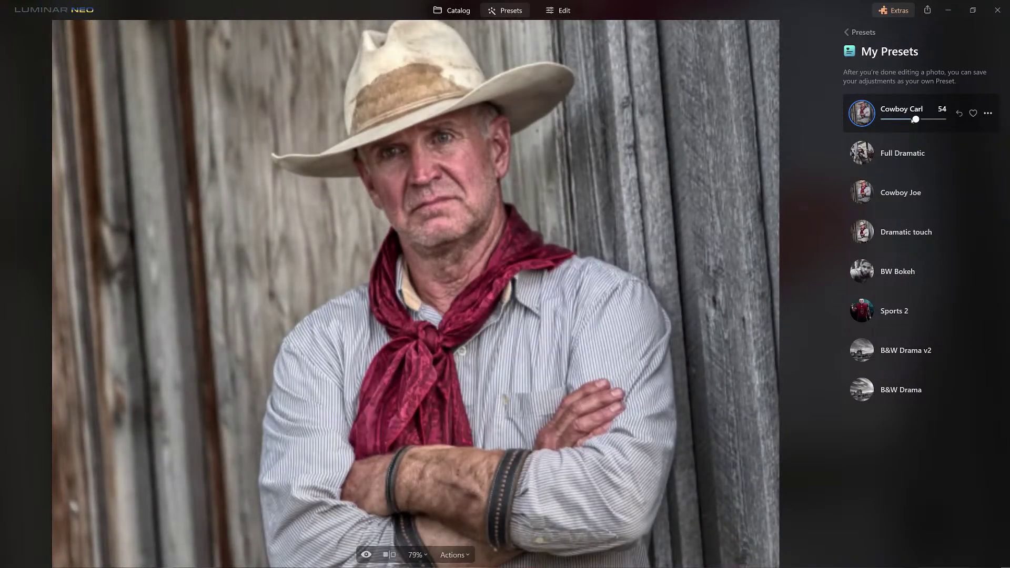